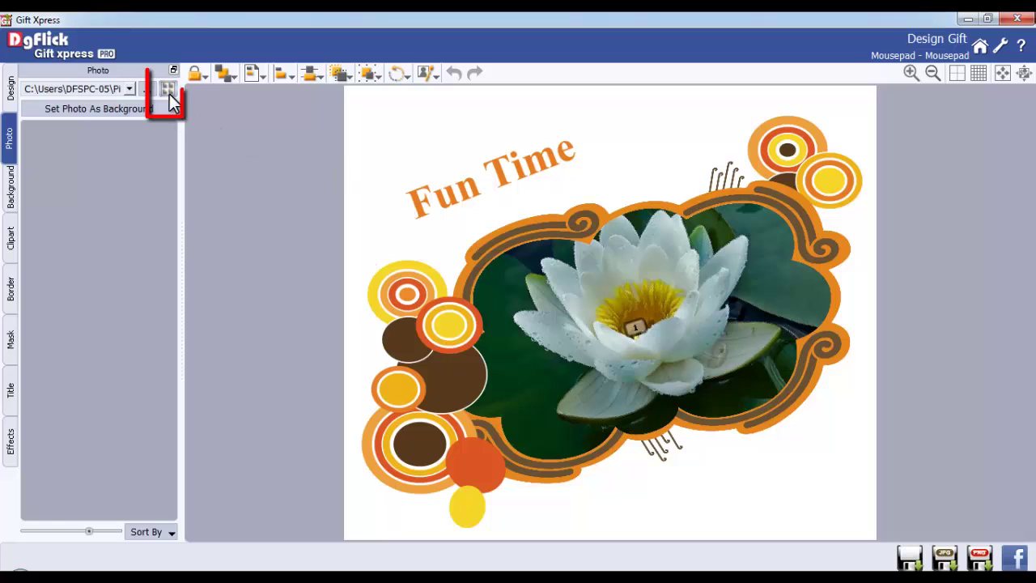
Step: Choose Facebook as the photo source and log in with the account's email or phone and its password
left_click(167, 89)
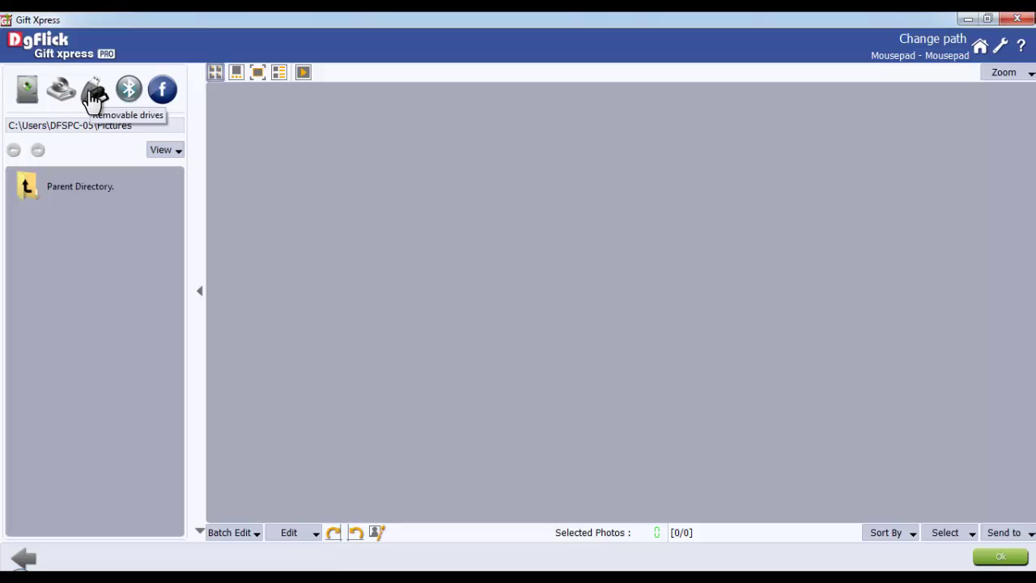
left_click(161, 102)
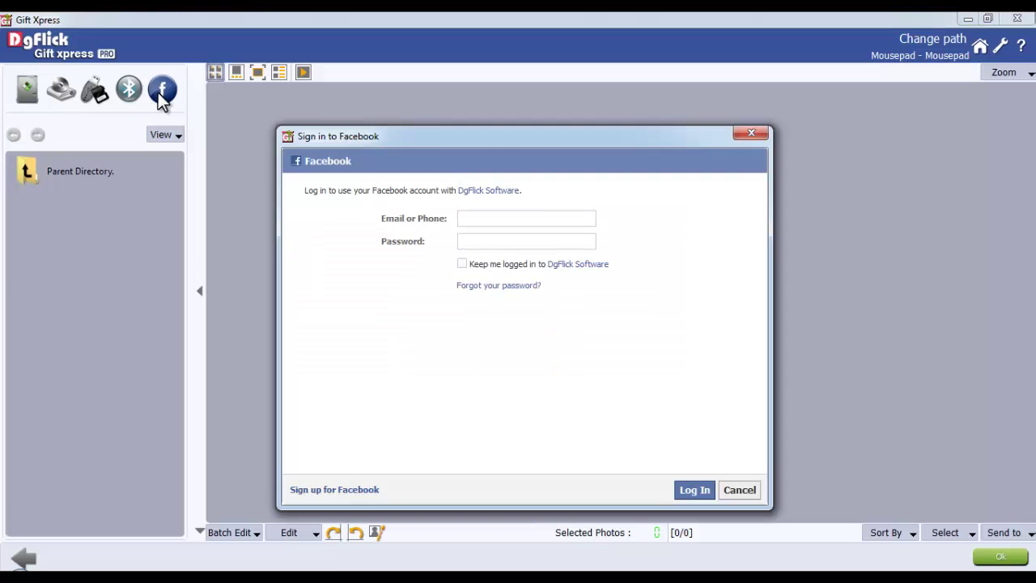
left_click(469, 217)
type("XXXXXXXXXXXXXXX")
left_click(475, 243)
type("••••••••••••••")
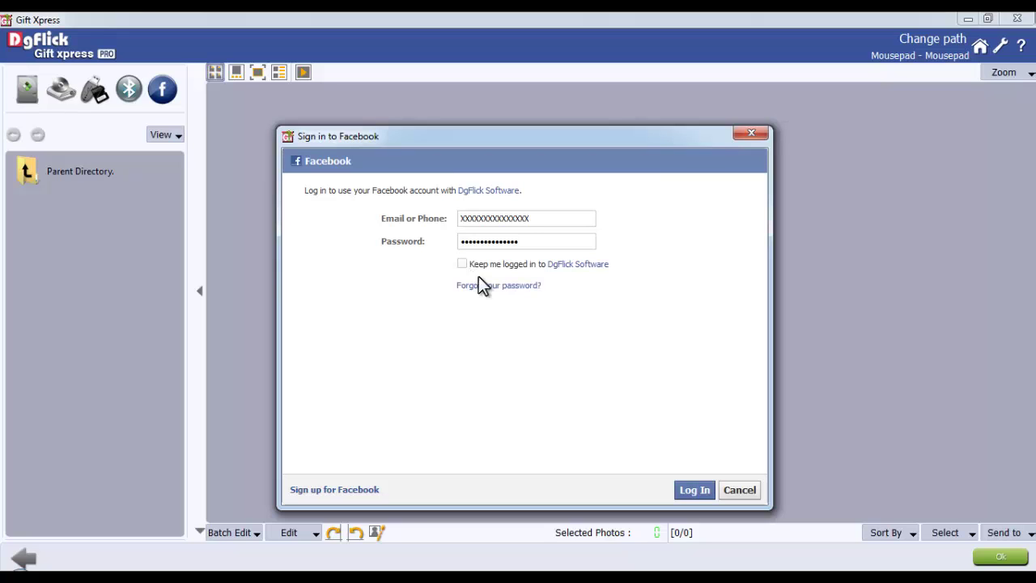
left_click(694, 490)
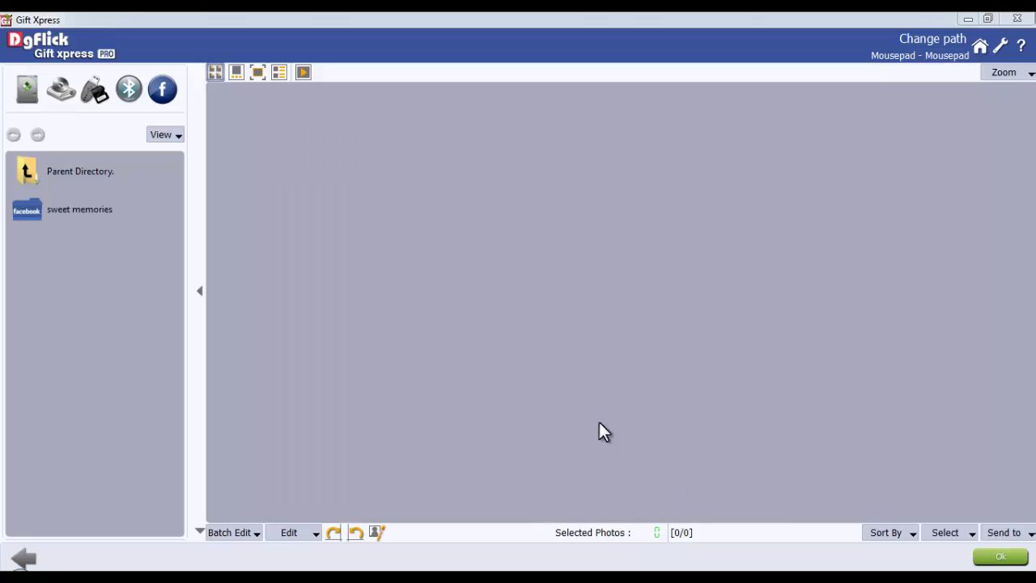
Step: Open the "sweet memories" Facebook album and enlarge its photo thumbnails slightly
double_click(47, 220)
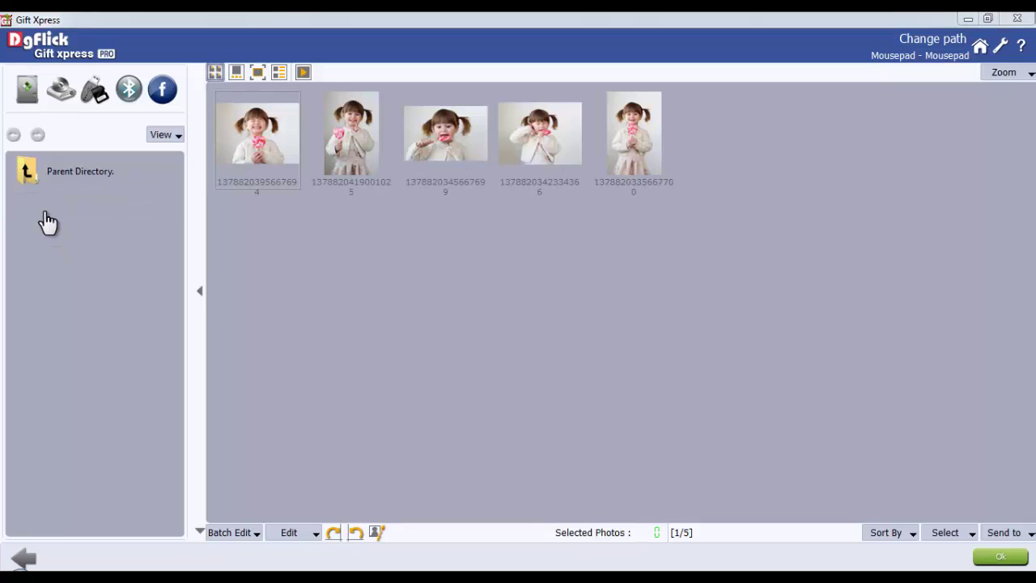
left_click(161, 134)
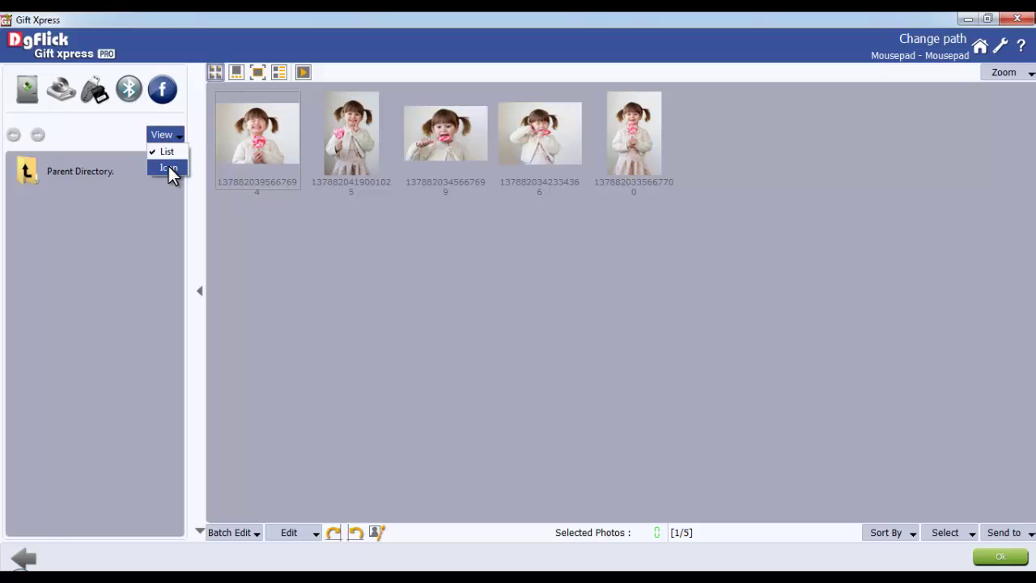
left_click(168, 166)
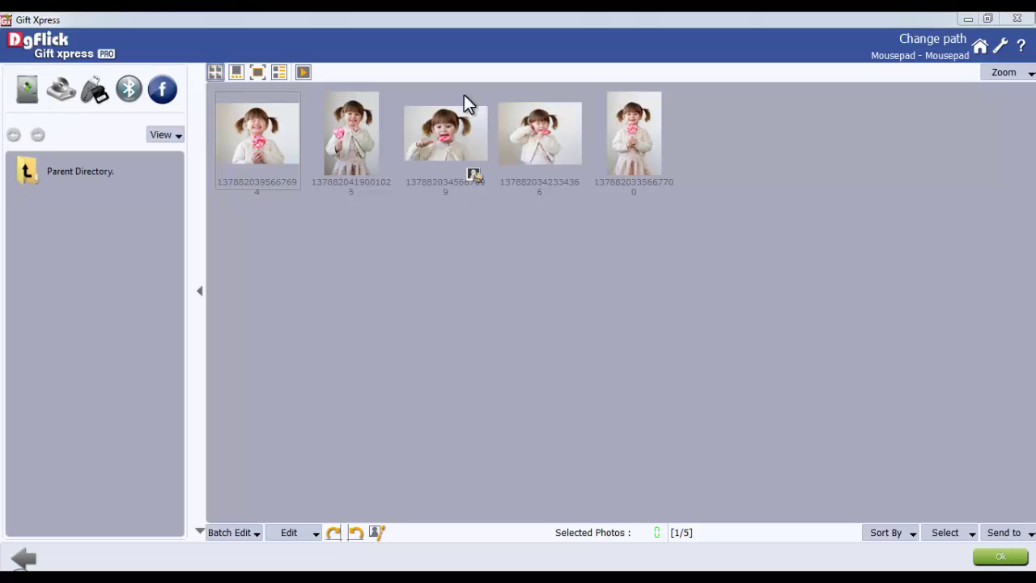
left_click(1023, 73)
left_click_drag(985, 86, 1003, 87)
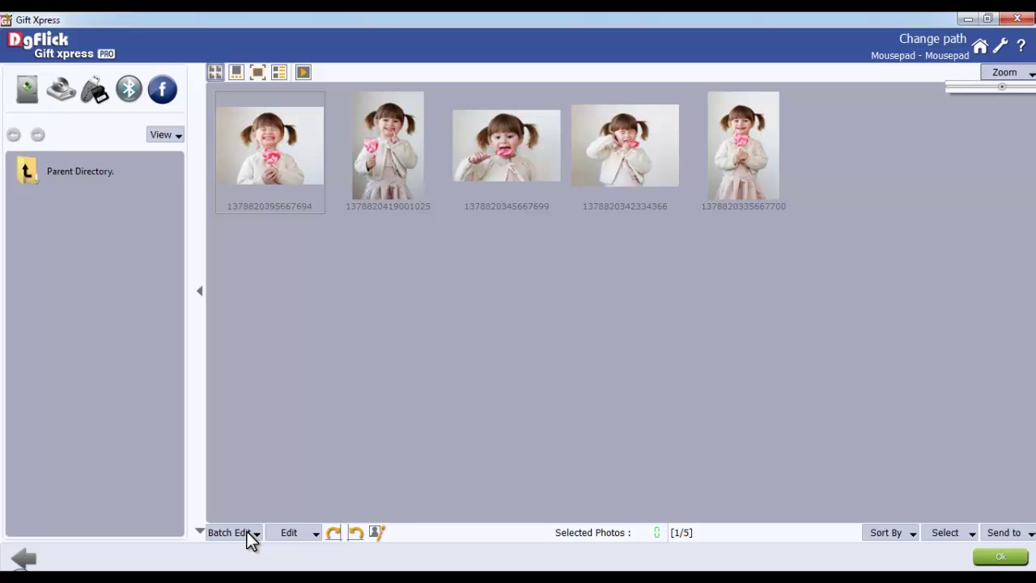
Step: Select the first, third and fourth photos of the album and start a batch clockwise rotation on them
left_click(541, 129)
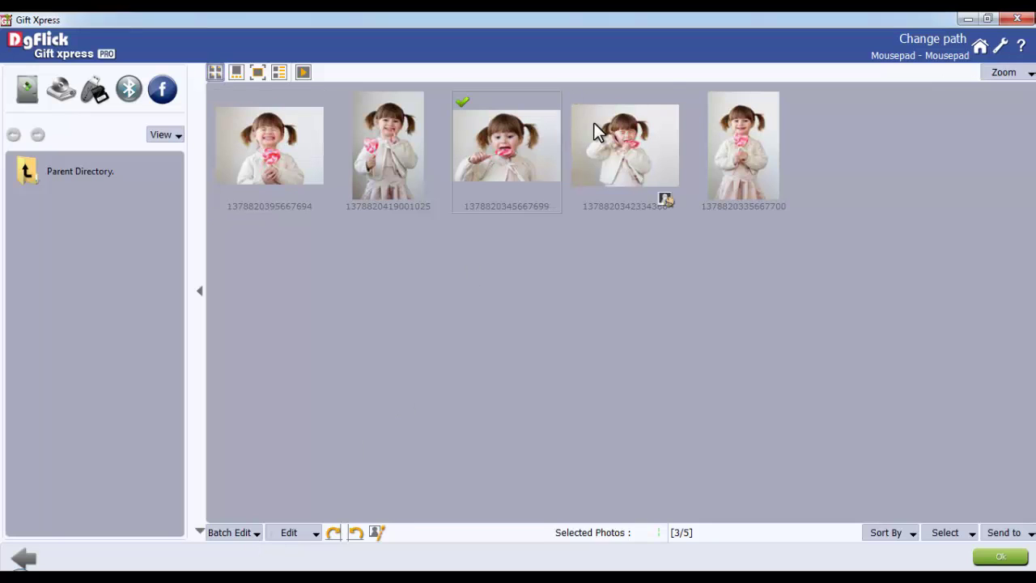
left_click(596, 132)
left_click(296, 162)
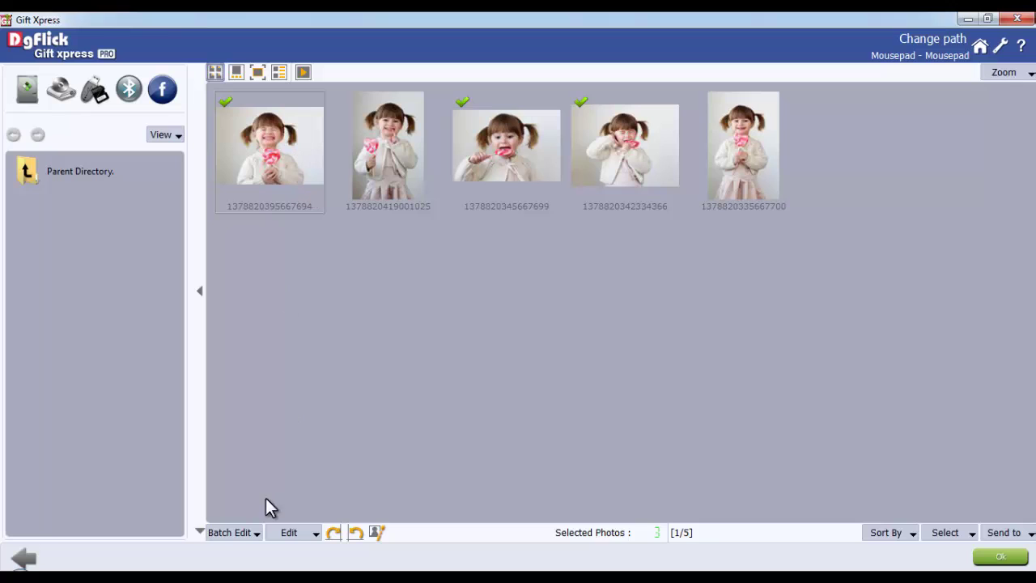
left_click(244, 533)
left_click(258, 450)
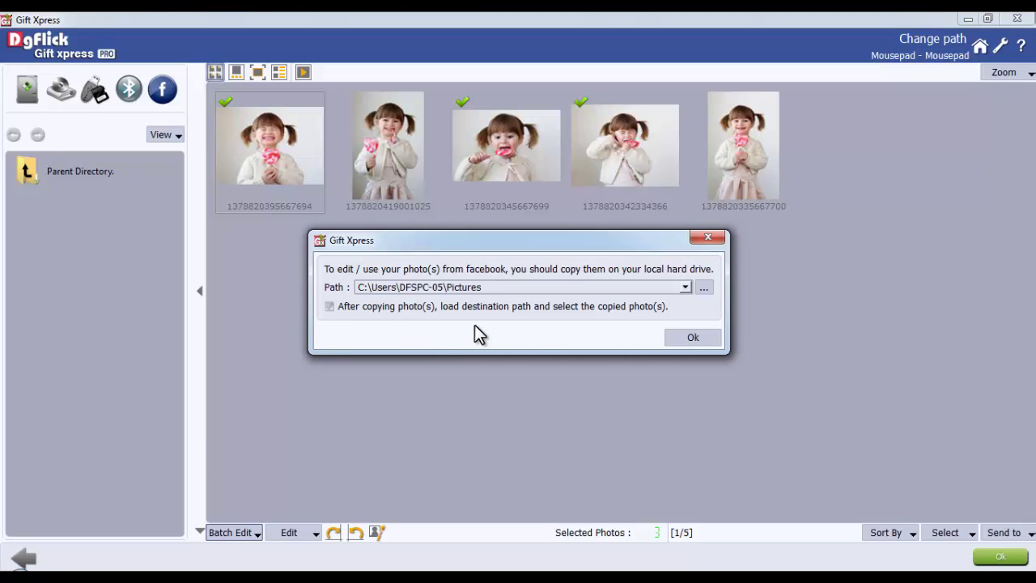
Step: Copy the selected Facebook photos to E:\Gift facebook photos, with the option to load that path and select the copies
left_click(703, 287)
double_click(505, 484)
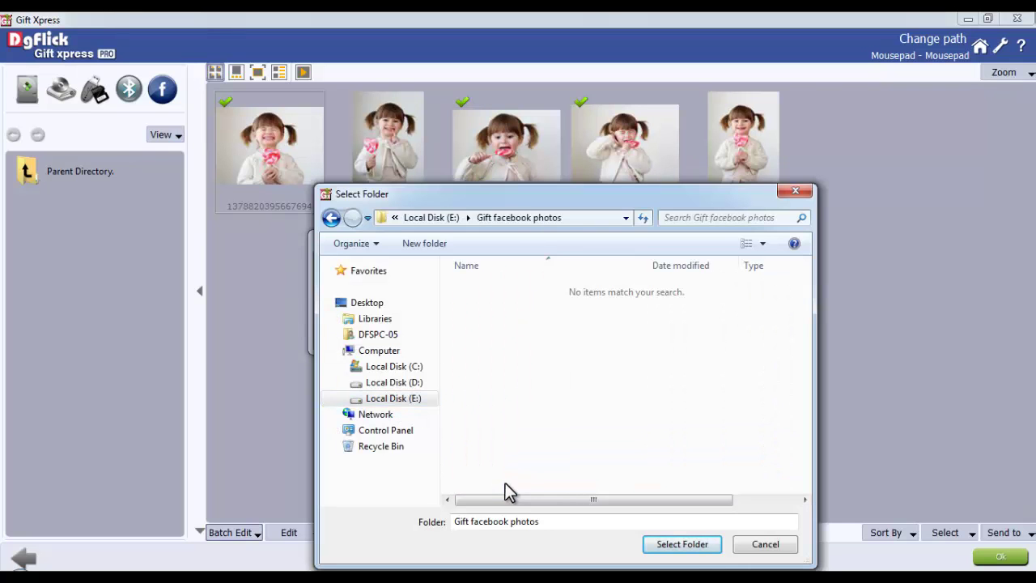
left_click(681, 543)
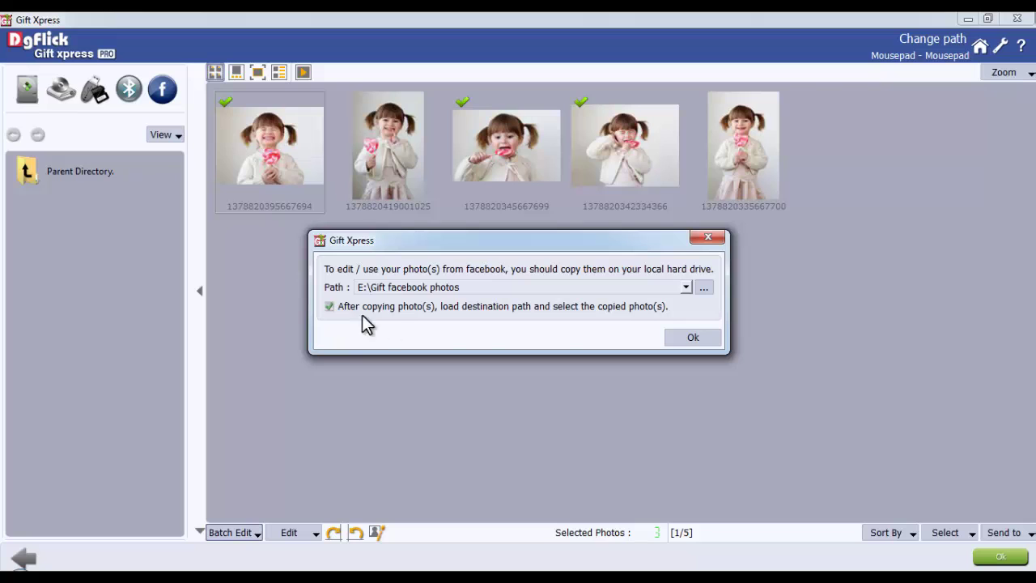
left_click(700, 342)
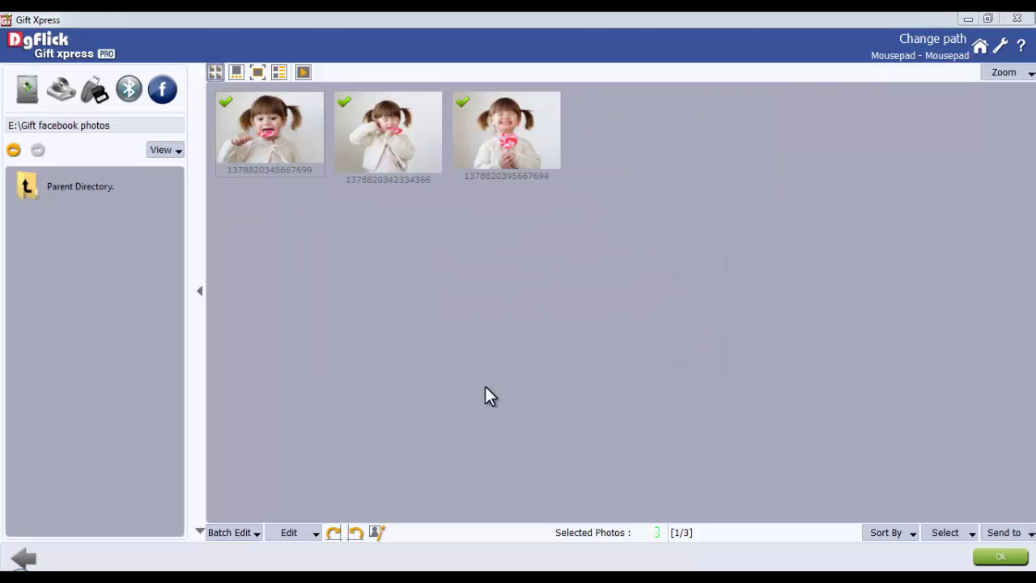
Step: Open the three copied photos for batch editing with Enhance
left_click(239, 534)
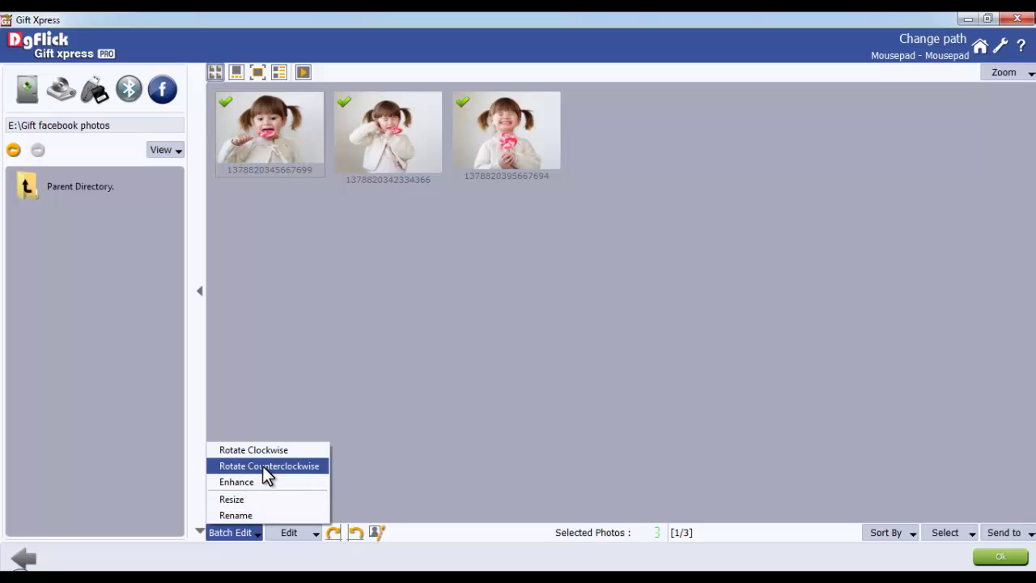
left_click(263, 467)
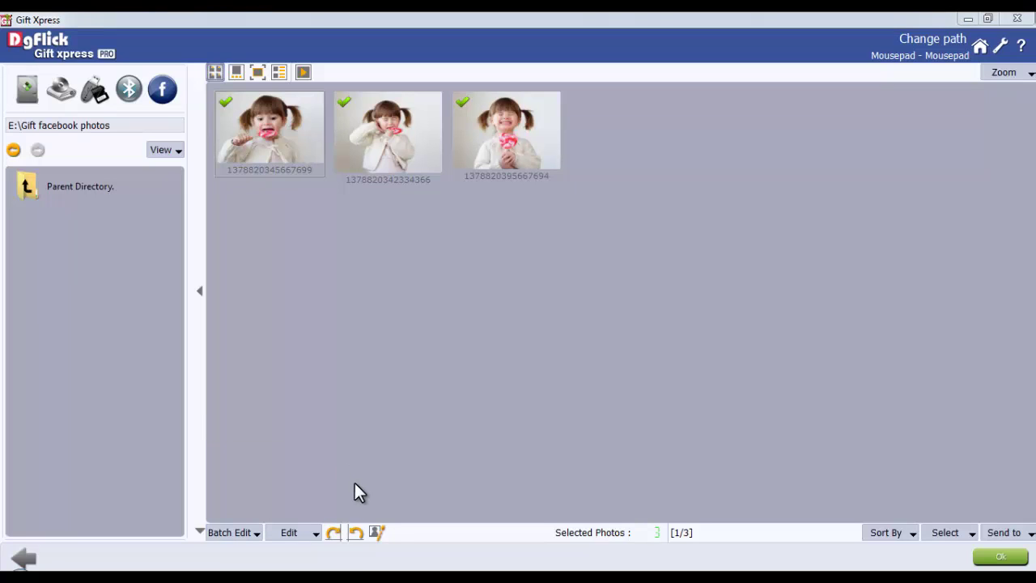
left_click(238, 532)
left_click(256, 484)
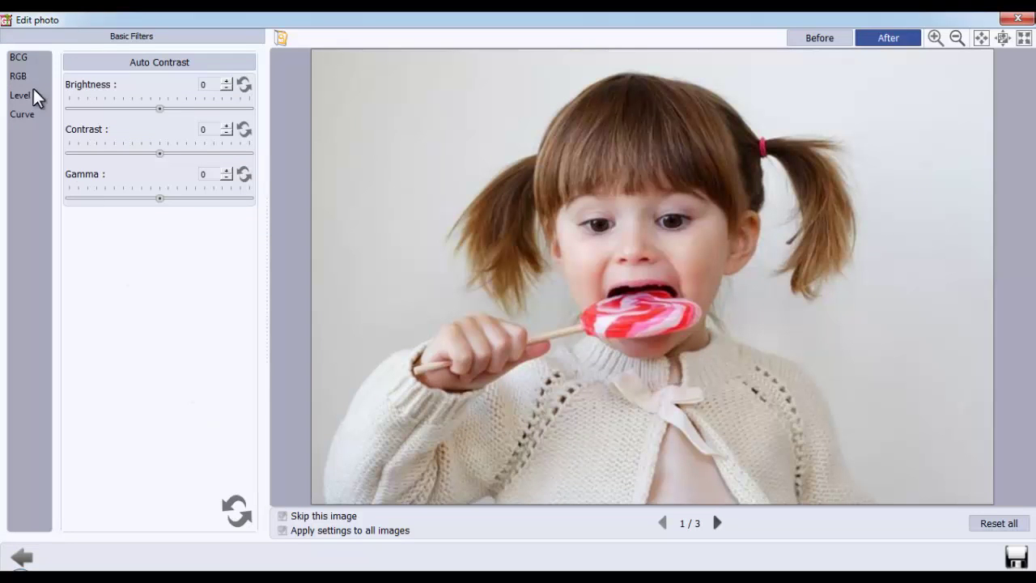
Step: Try brightness 10, contrast 5 and gamma 10 on the first photo, and reset these adjustments
left_click(17, 59)
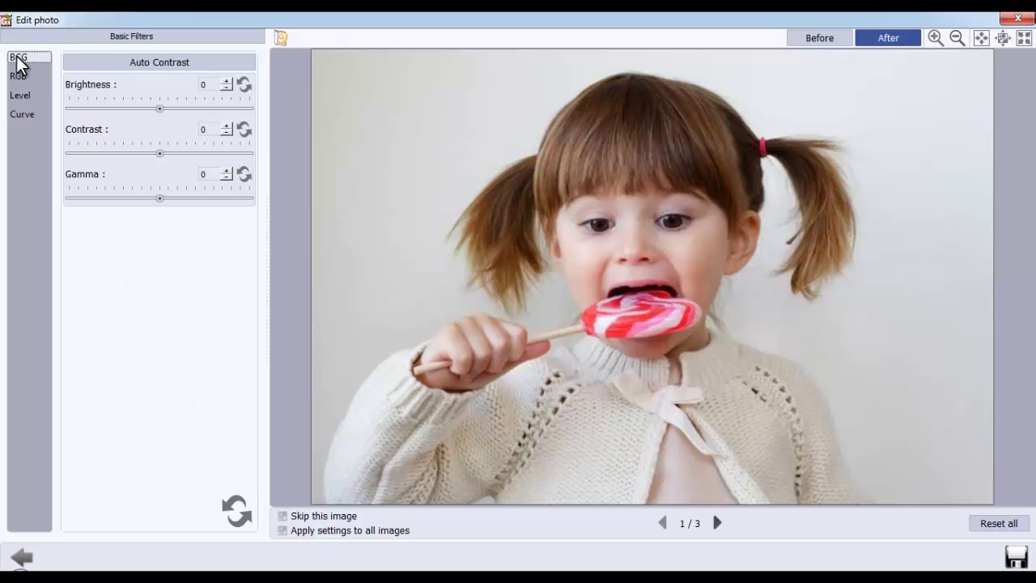
scroll(205, 85, "up", 10)
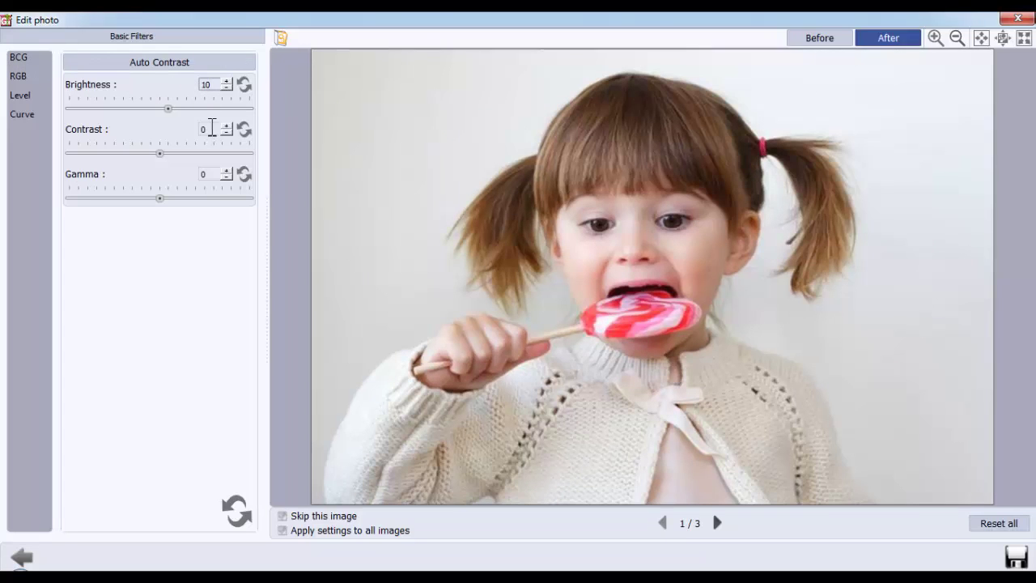
scroll(206, 129, "up", 5)
scroll(203, 174, "up", 10)
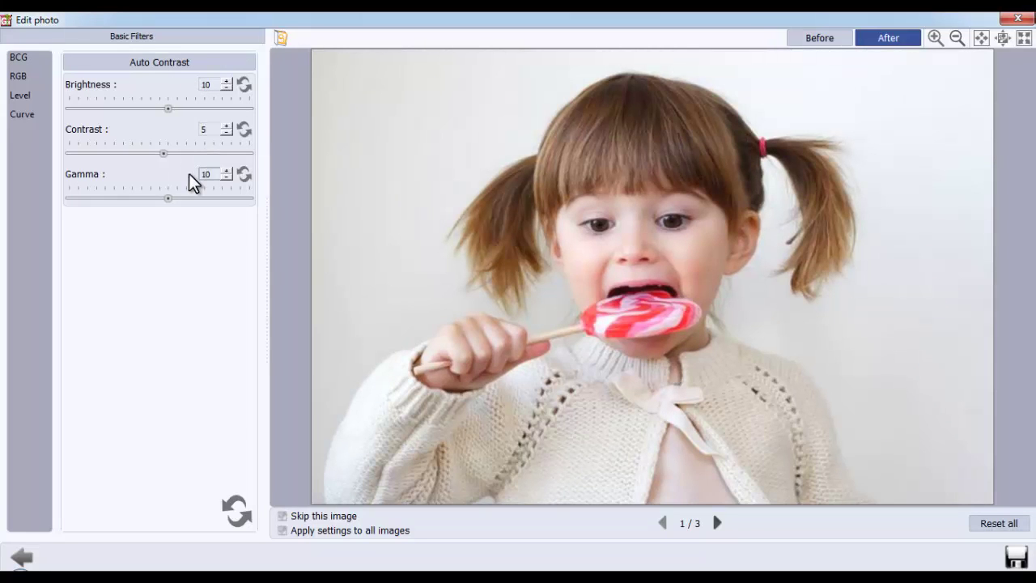
left_click(235, 512)
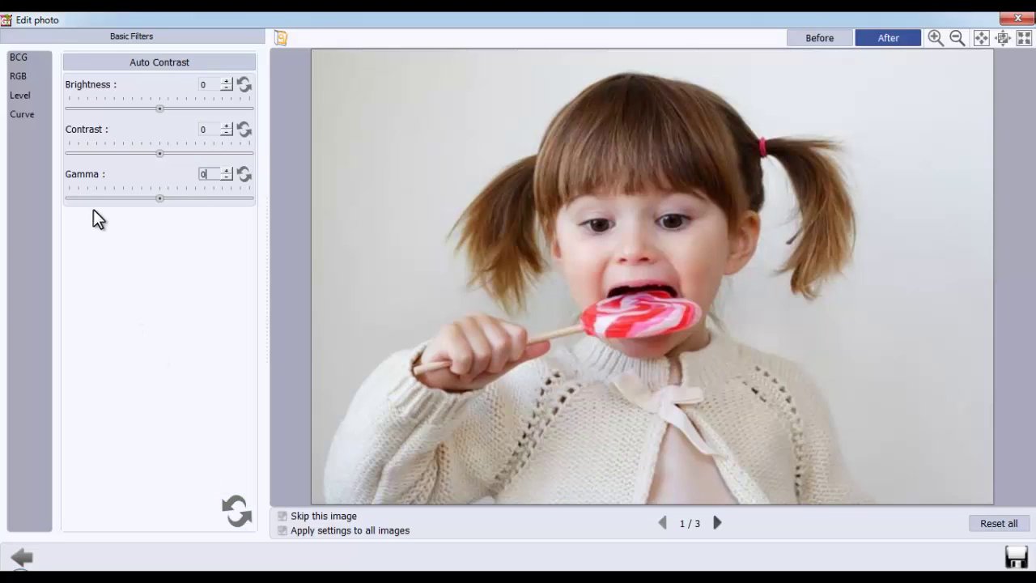
Step: Try red -10, green -5 and blue 5 on the first photo, and reset the RGB adjustments
left_click(20, 77)
left_click(196, 84)
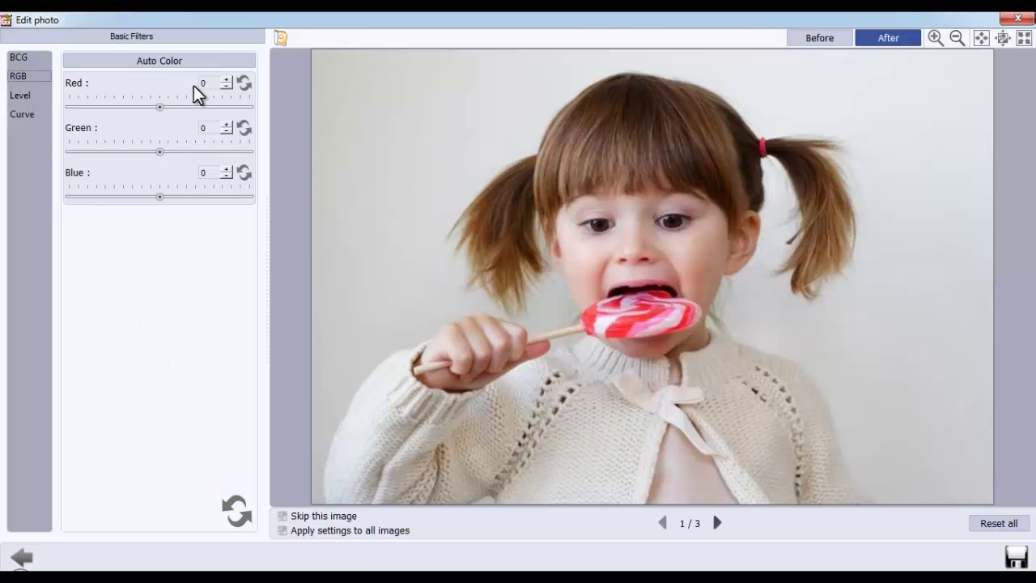
type("-10")
left_click(193, 130)
type("-5")
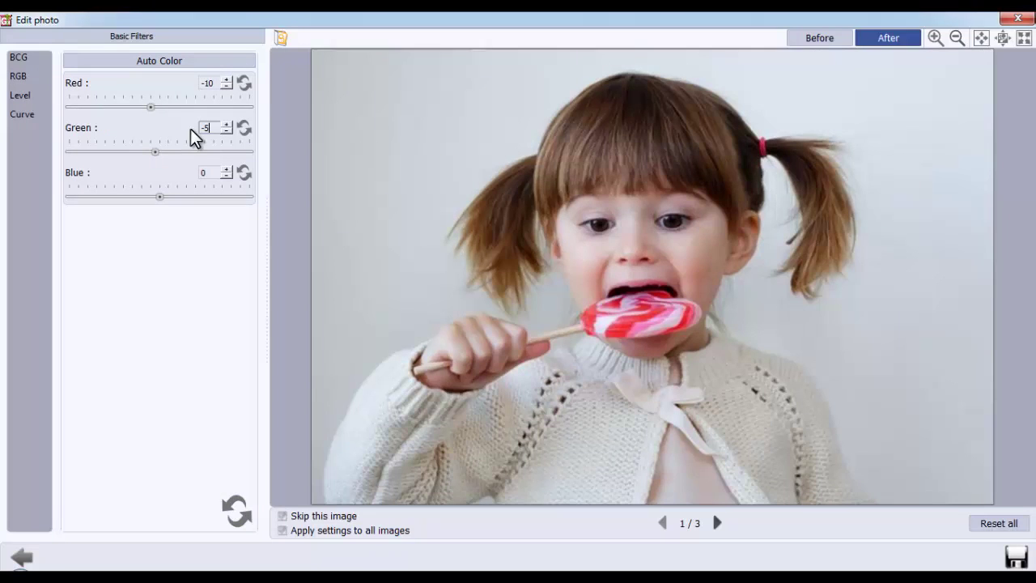
left_click(202, 172)
type("5")
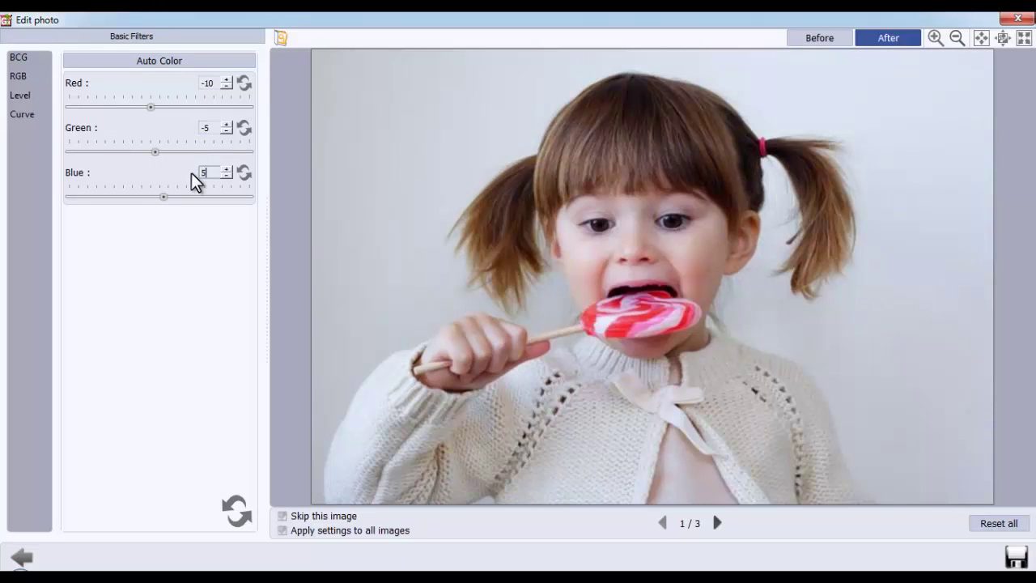
left_click(234, 509)
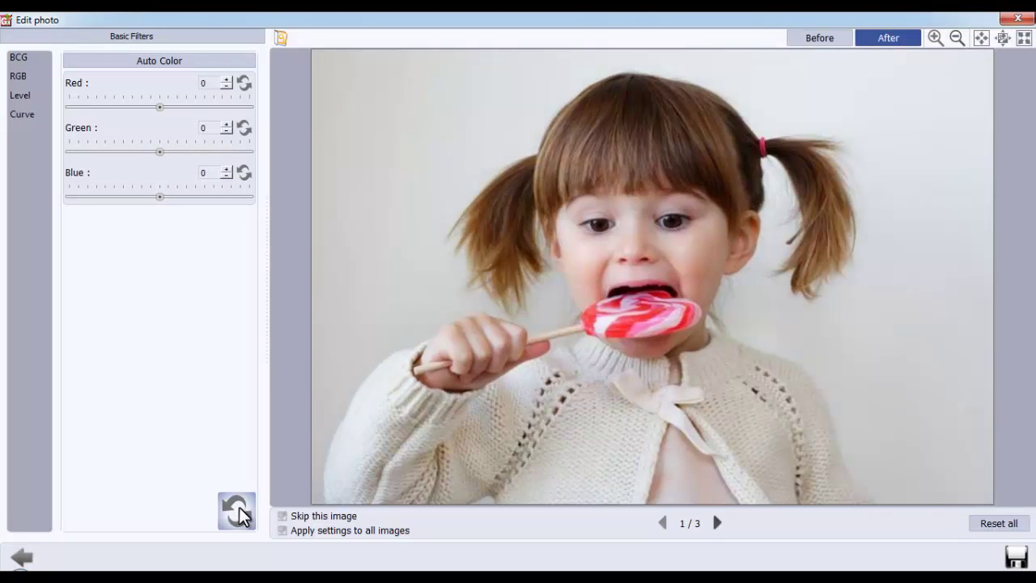
Step: Try input black level 27 and output white level 241 on the RGB channel, and revert the photo to its original
left_click(20, 95)
left_click_drag(74, 263, 91, 264)
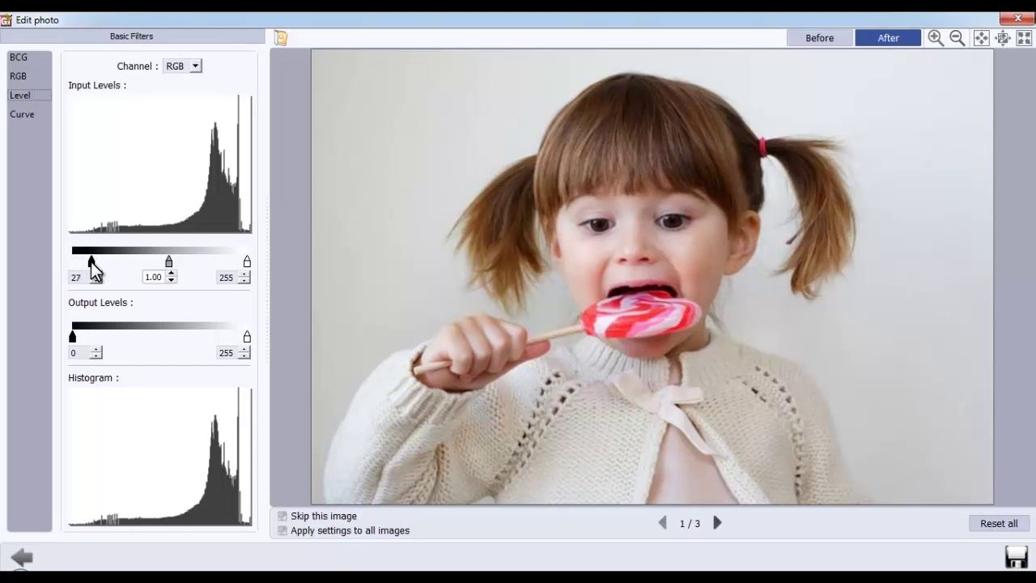
left_click_drag(247, 337, 238, 336)
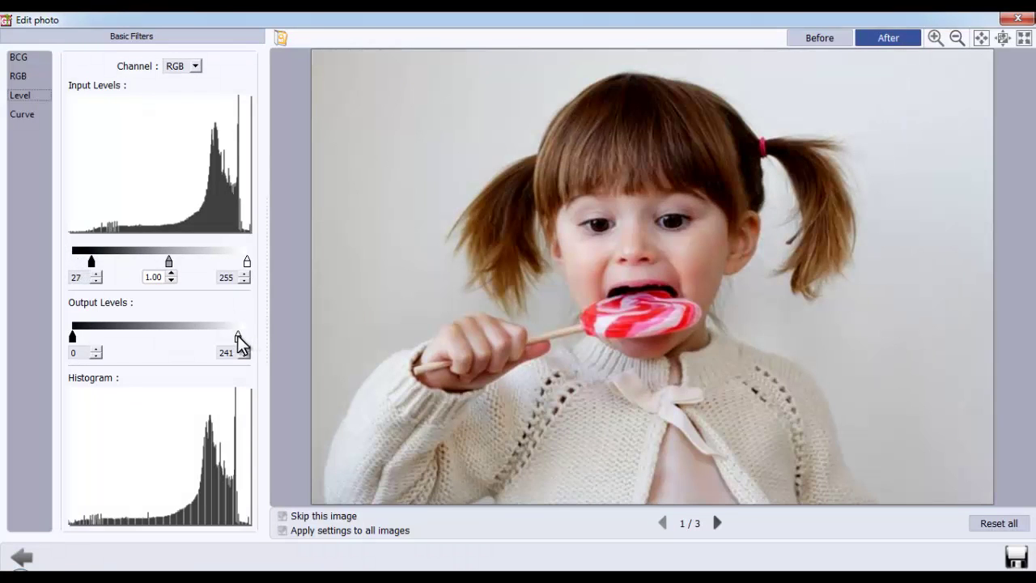
left_click(280, 39)
left_click(463, 312)
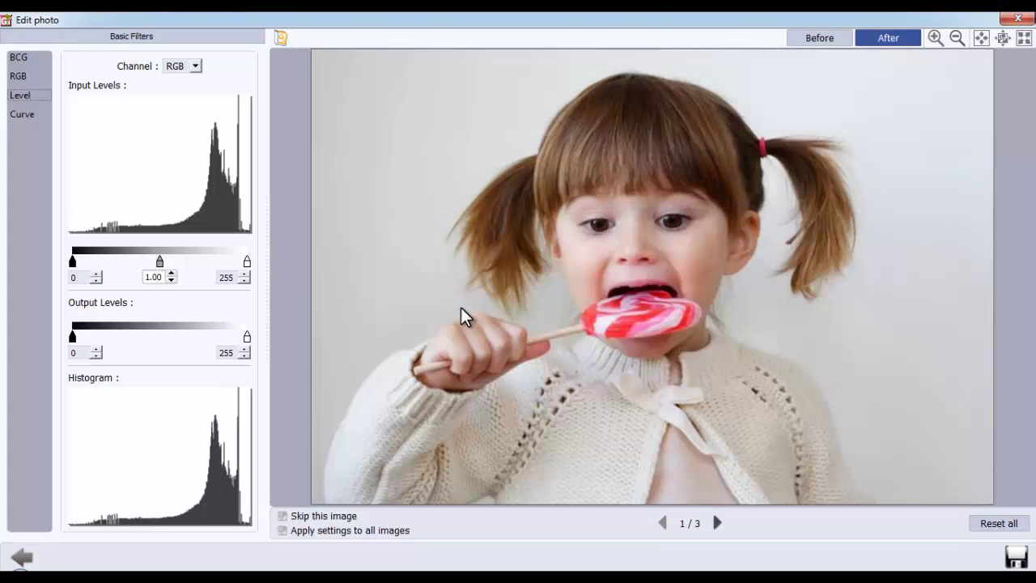
Step: Pull the midpoint of the first photo's RGB curve slightly down, and mark the second photo as skipped
left_click(22, 114)
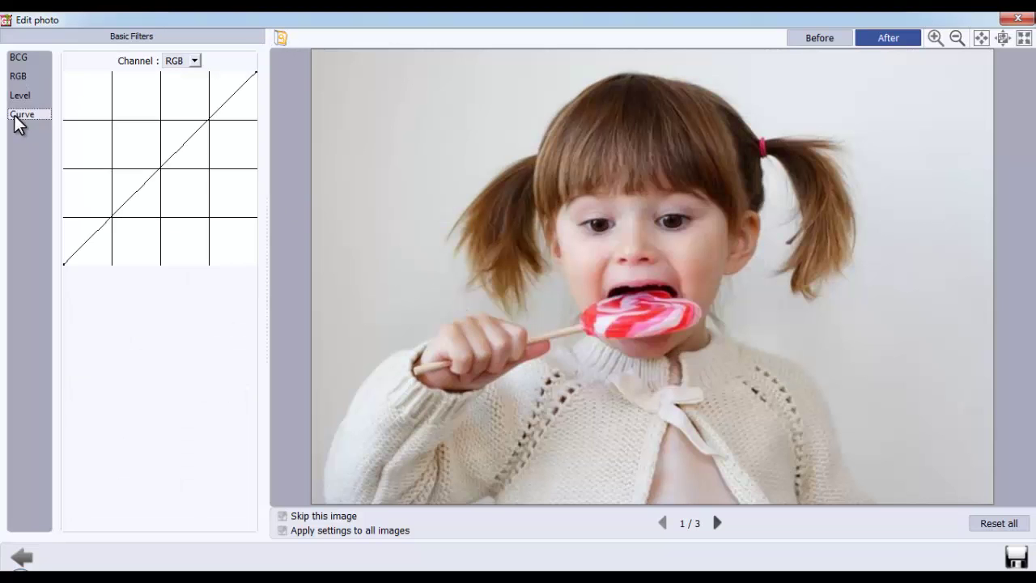
mouse_move(147, 178)
left_mouse_down()
mouse_move(148, 166)
mouse_move(161, 173)
left_mouse_up()
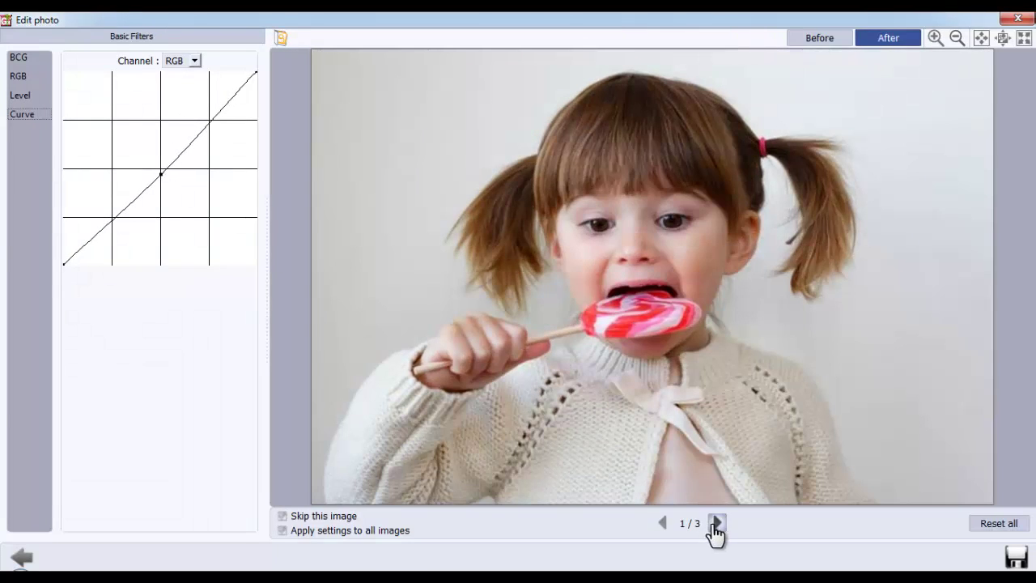
left_click(717, 523)
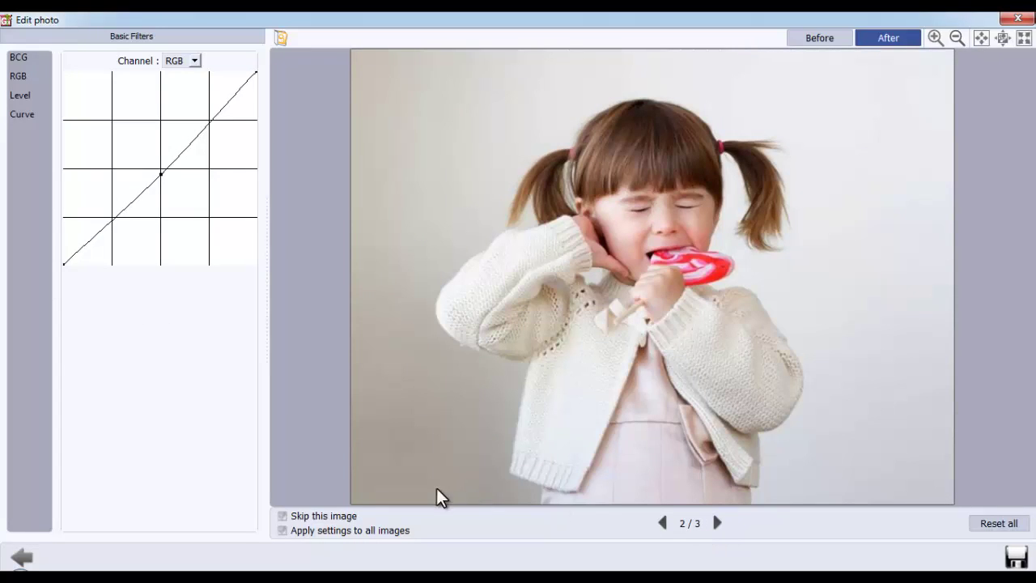
left_click(282, 515)
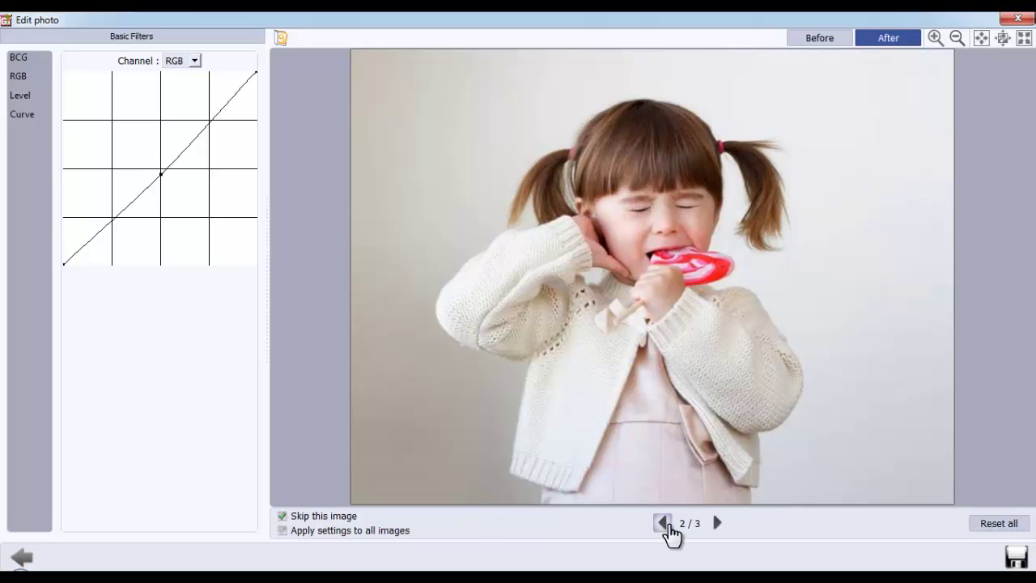
Step: Move the third photo's RGB curve midpoint to about x 136, y 117, and apply the settings to all images
left_click(718, 525)
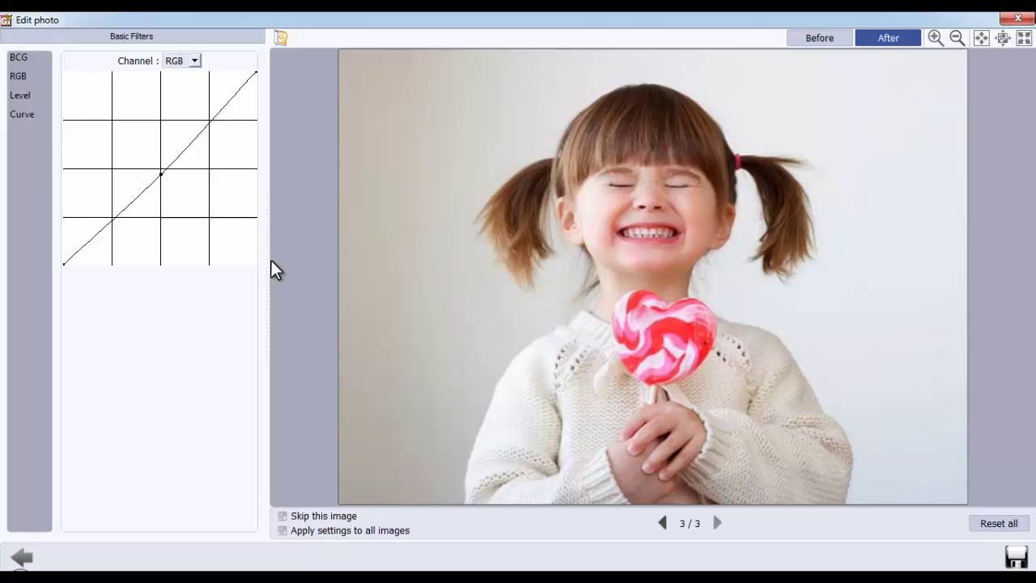
left_click_drag(161, 173, 166, 176)
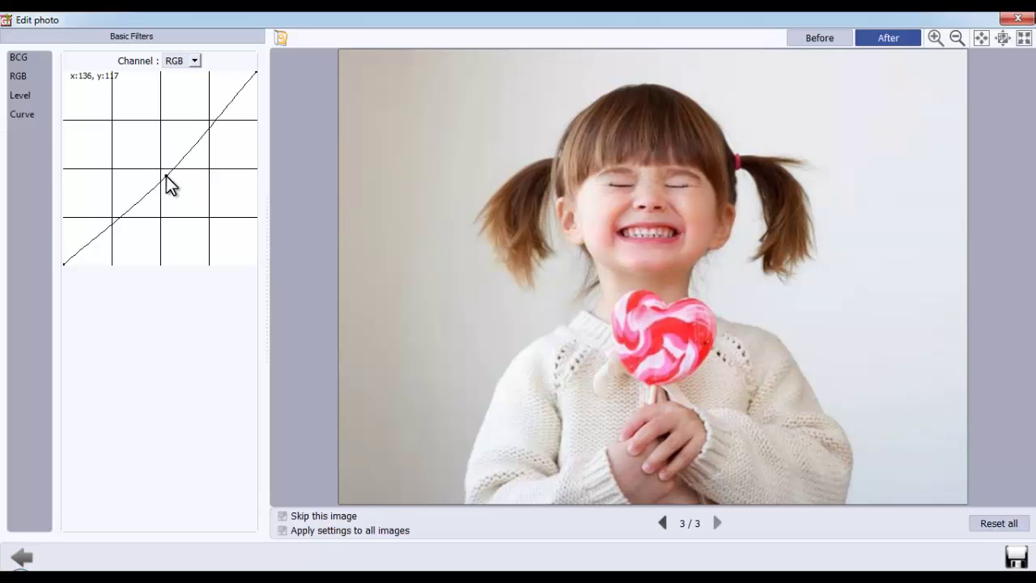
left_click(281, 531)
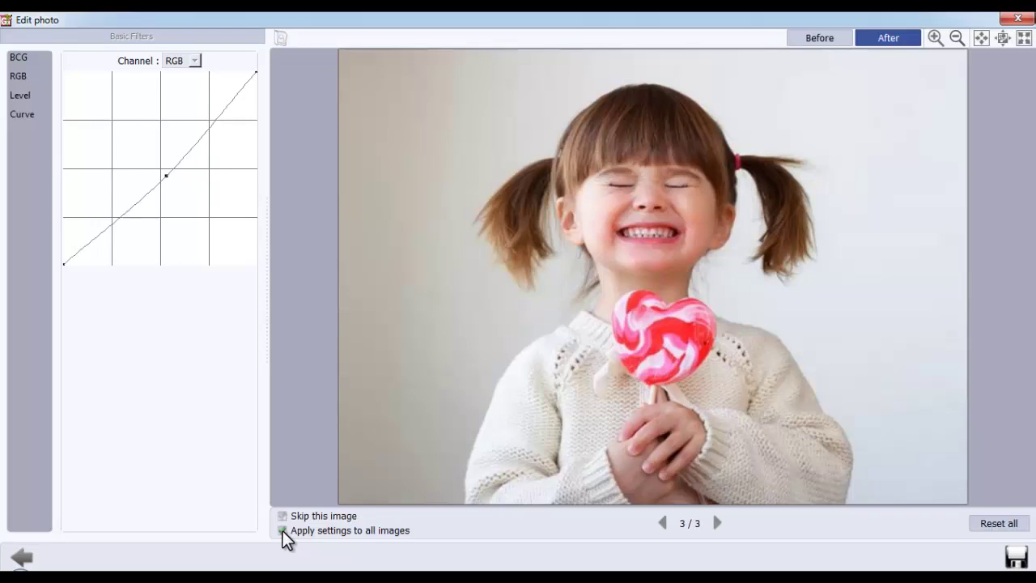
Step: Compare the third photo before and after the curve adjustment at different zoom levels, and save the enhancements
left_click(815, 47)
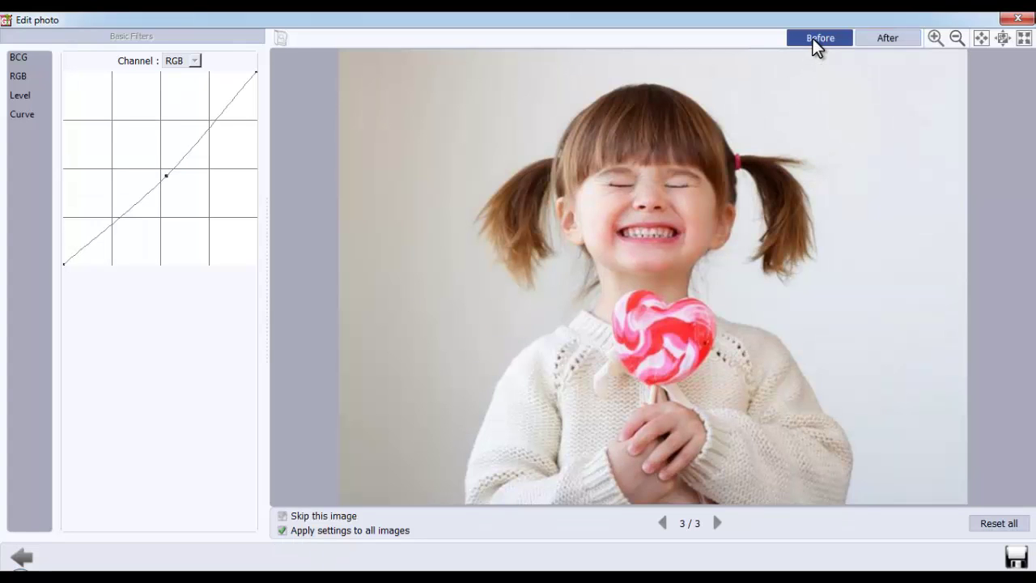
left_click(882, 47)
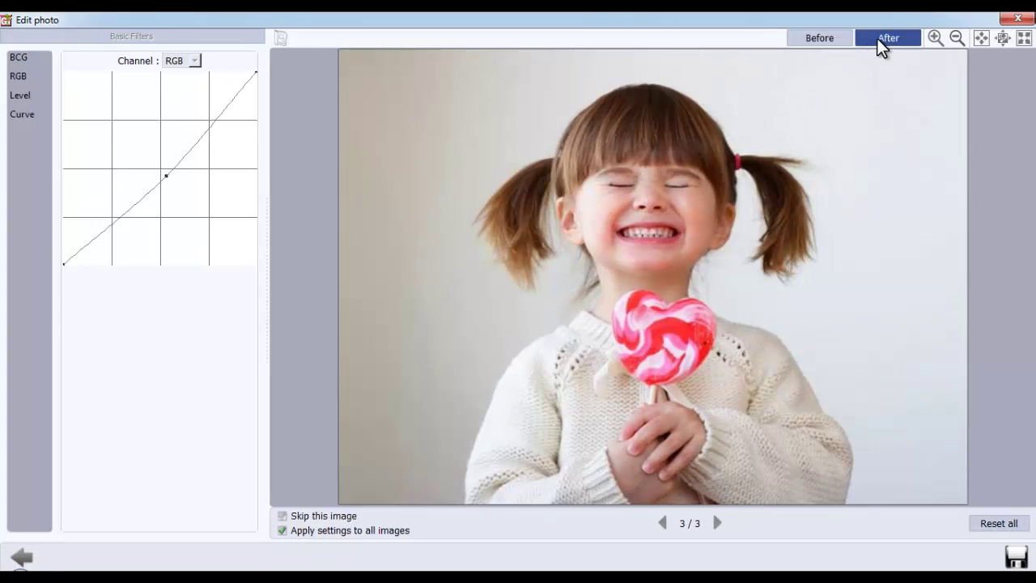
left_click(934, 38)
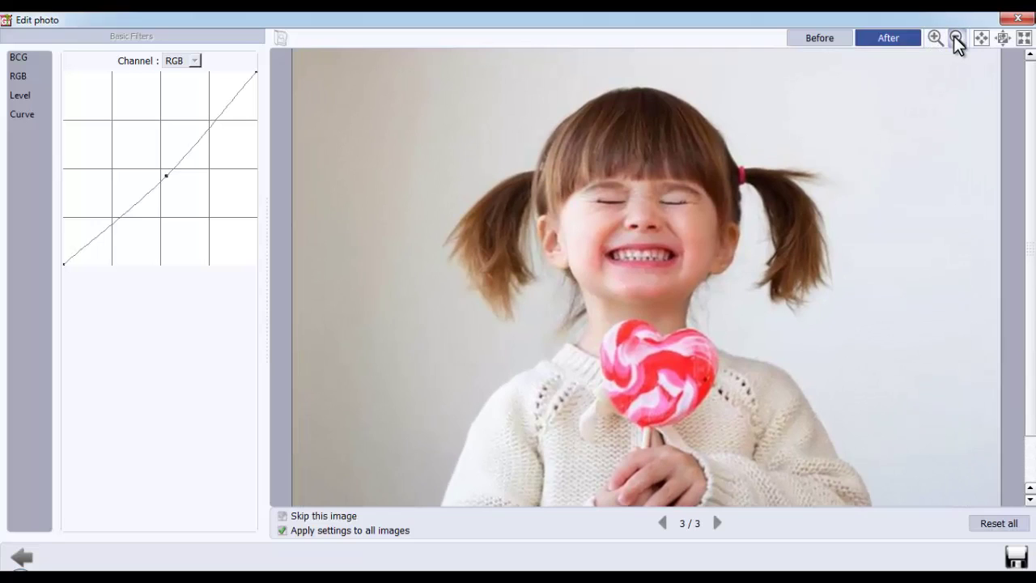
left_click(955, 40)
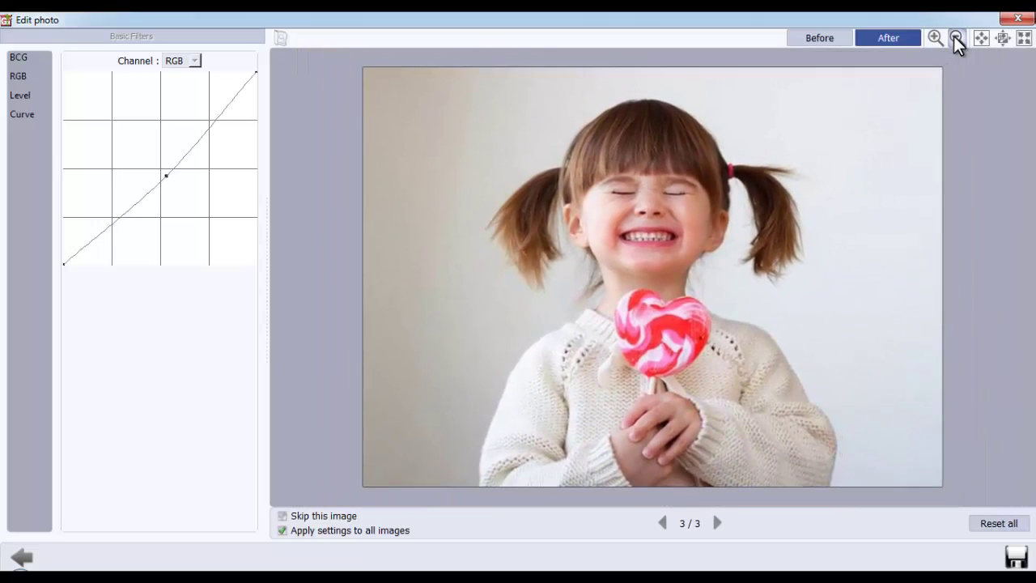
left_click(1001, 38)
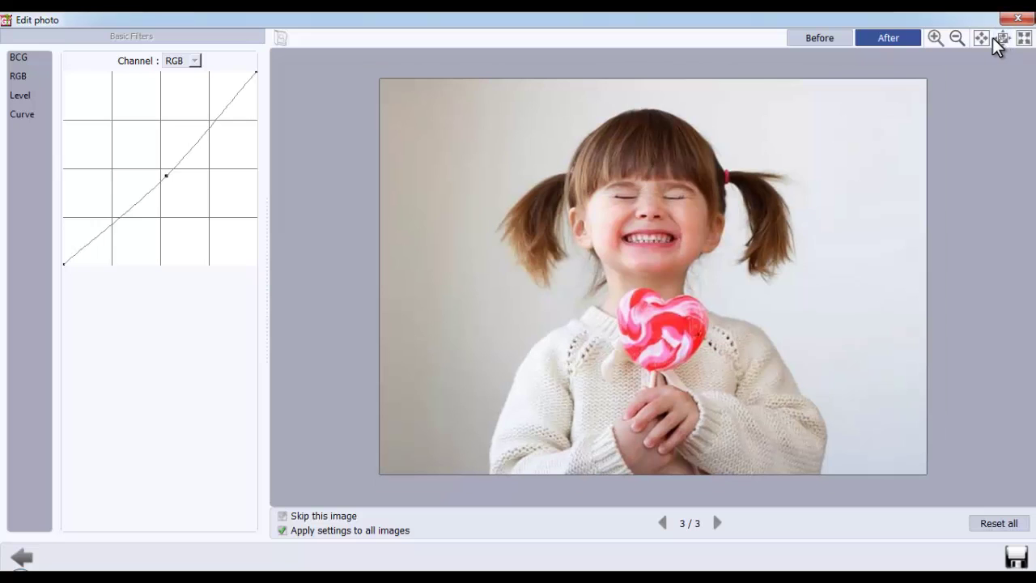
left_click(982, 38)
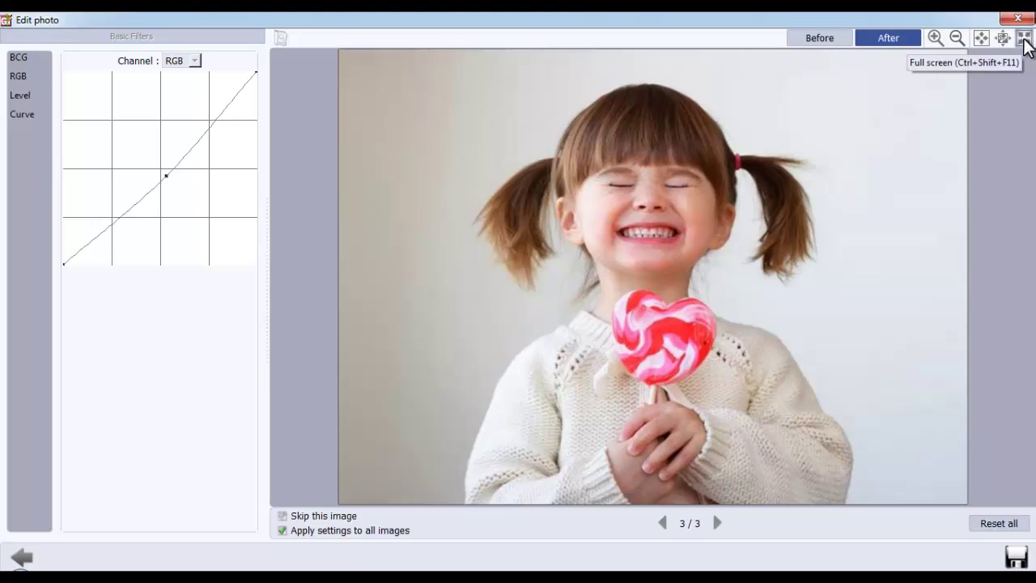
left_click(1023, 39)
left_click(1024, 39)
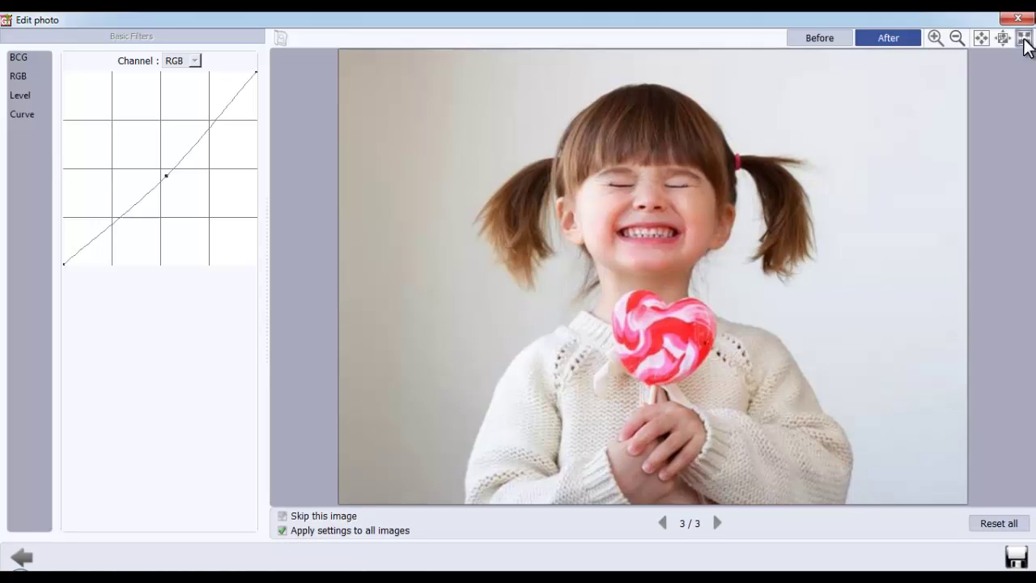
left_click(1015, 556)
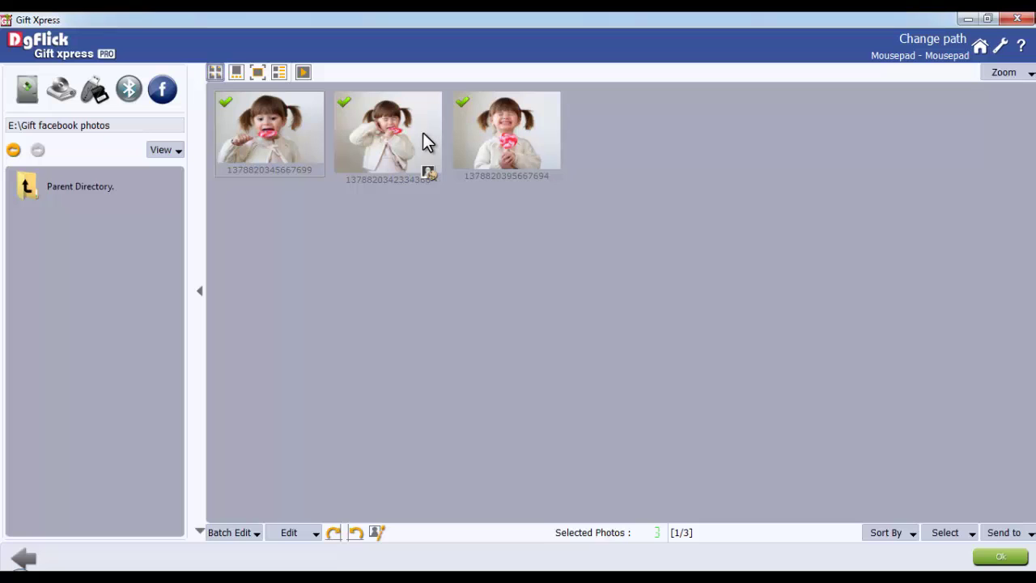
Step: Start a batch resize of the three selected photos and try scaling them to 75%
left_click(235, 530)
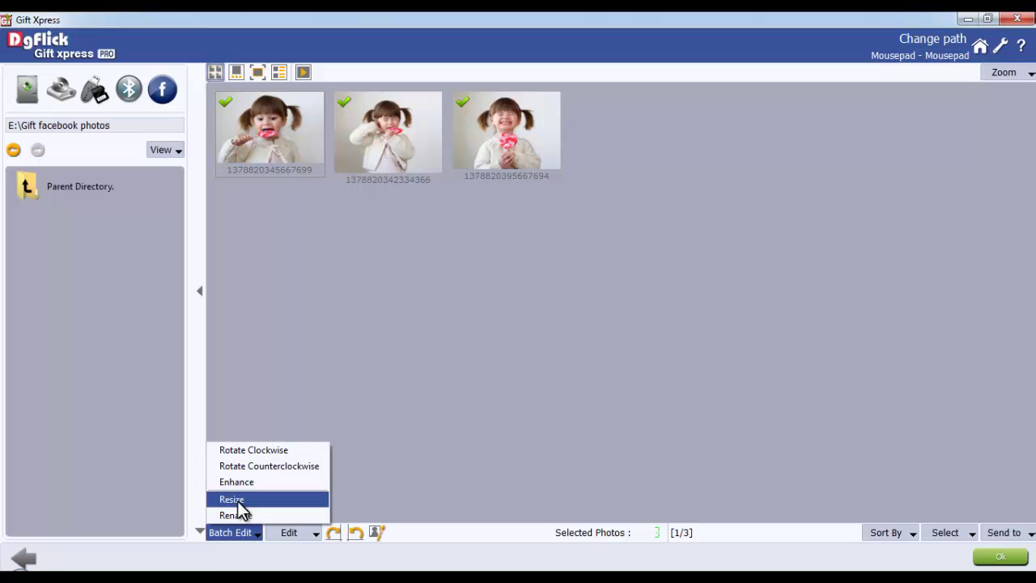
left_click(235, 499)
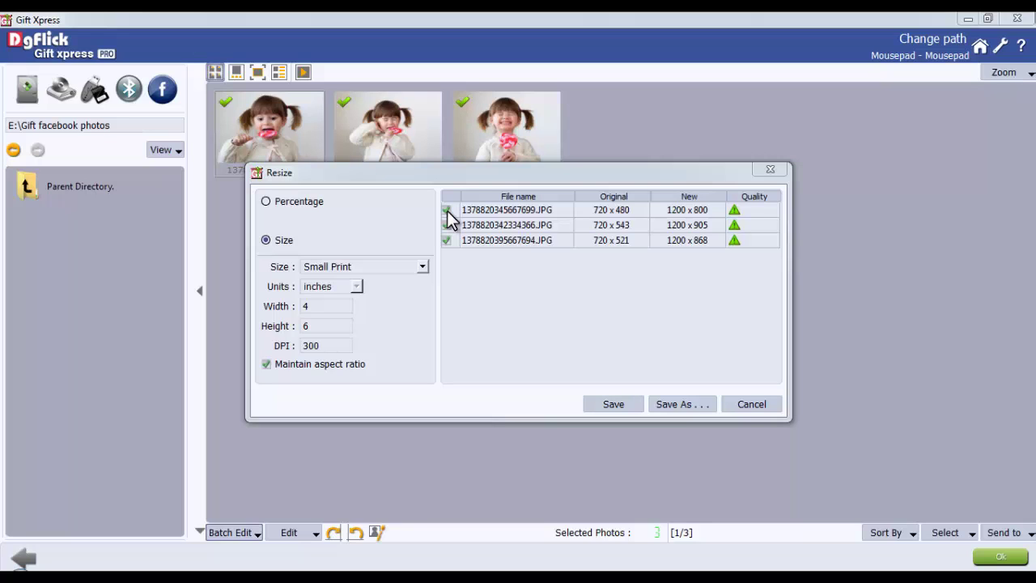
left_click(266, 202)
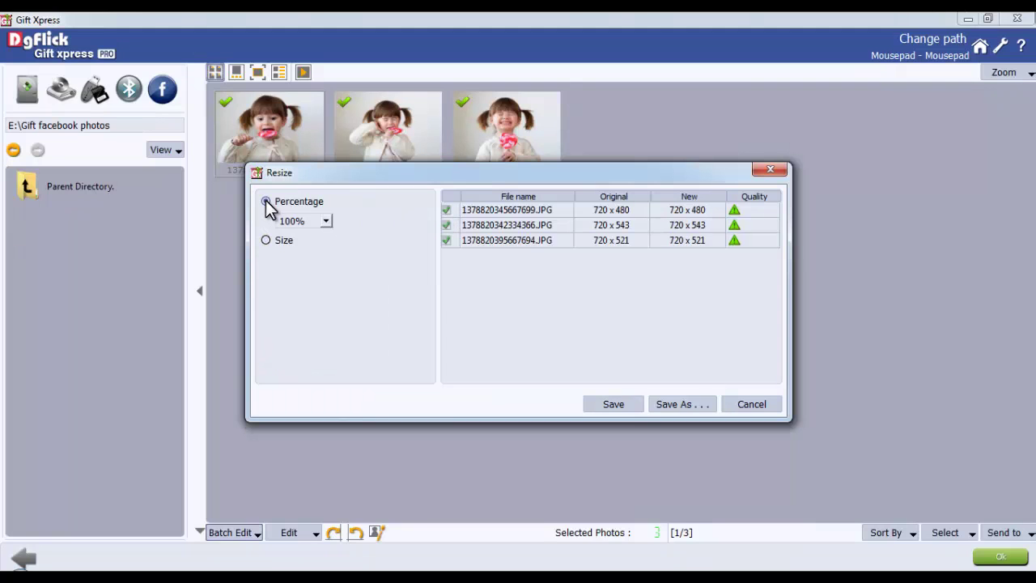
left_click(327, 220)
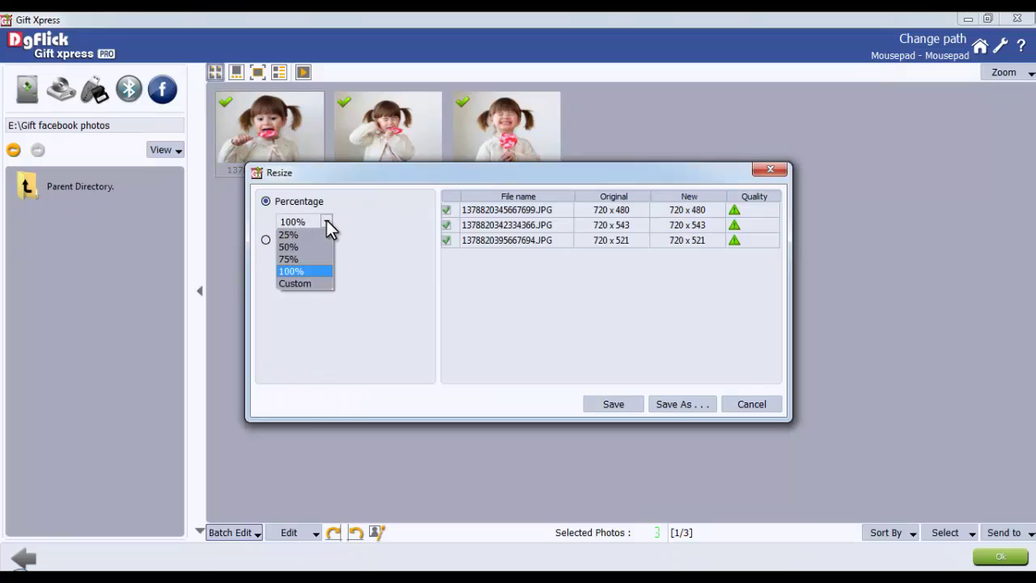
left_click(308, 257)
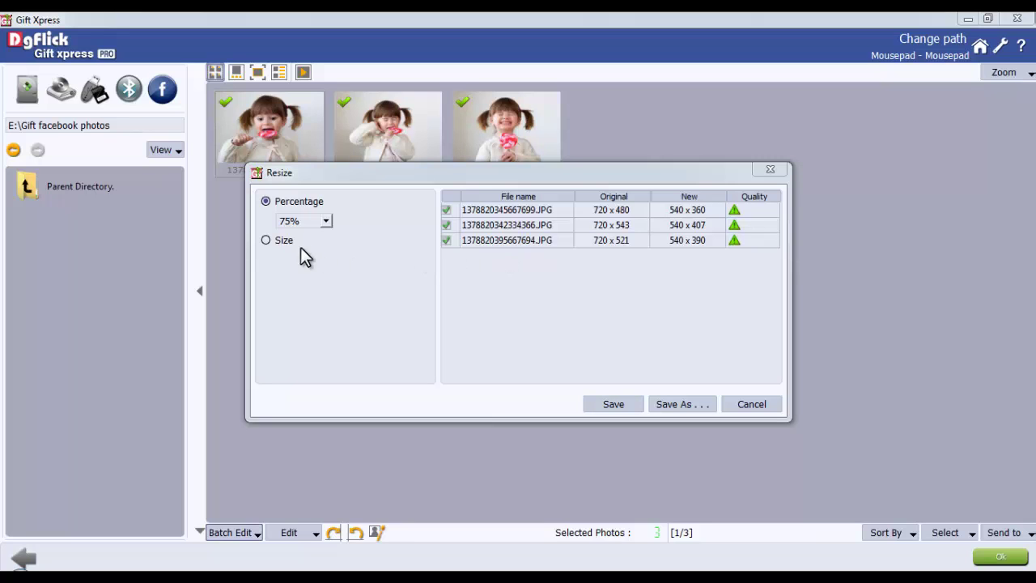
Step: Resize by size instead of percentage, using the Normal Display preset of 1280 x 720 pixels at 72 DPI
left_click(266, 240)
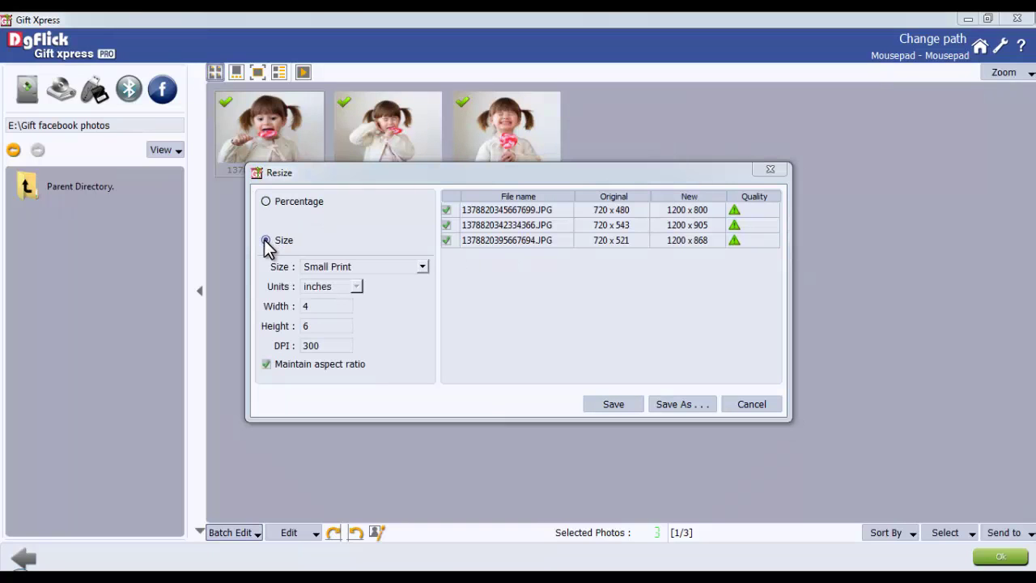
left_click(421, 267)
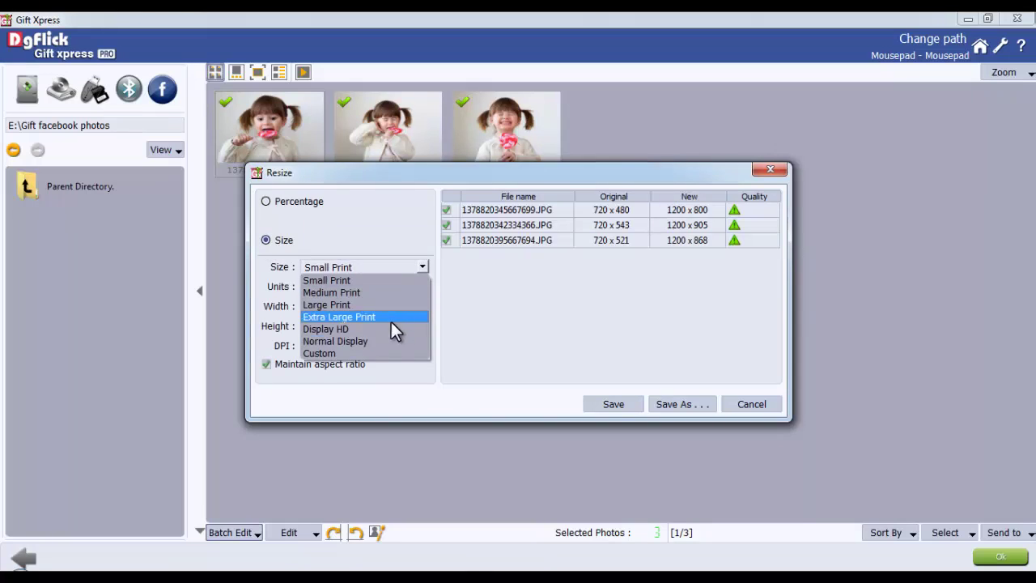
left_click(376, 340)
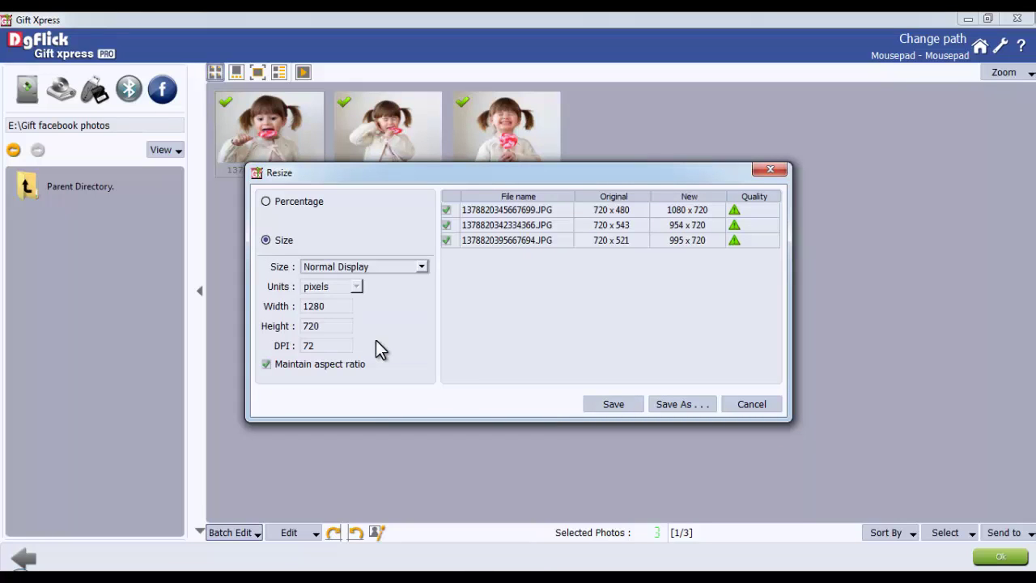
Step: Change the size preset to Custom with pixels as the unit, and save the resized photos as separate copies
left_click(391, 266)
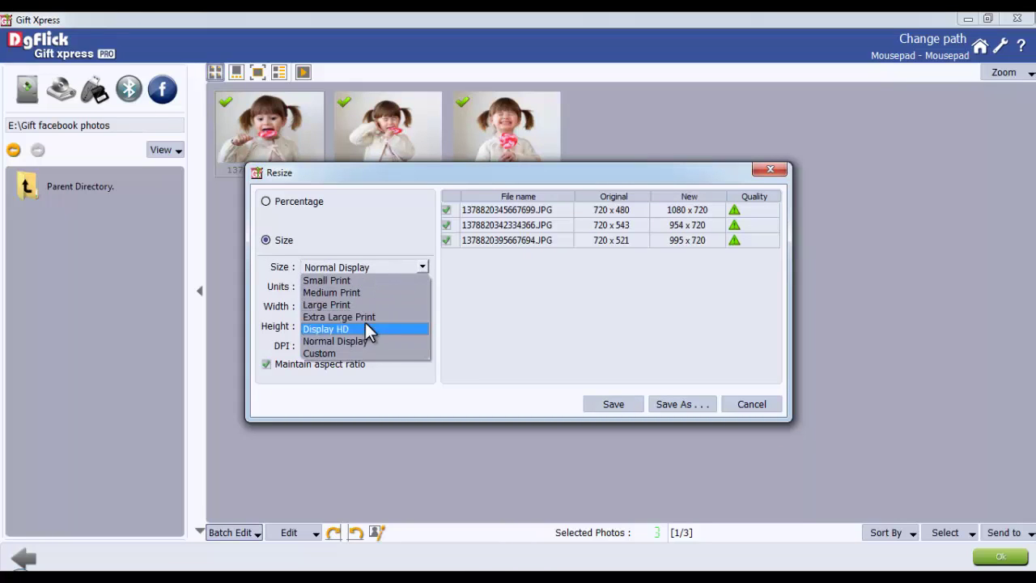
left_click(346, 354)
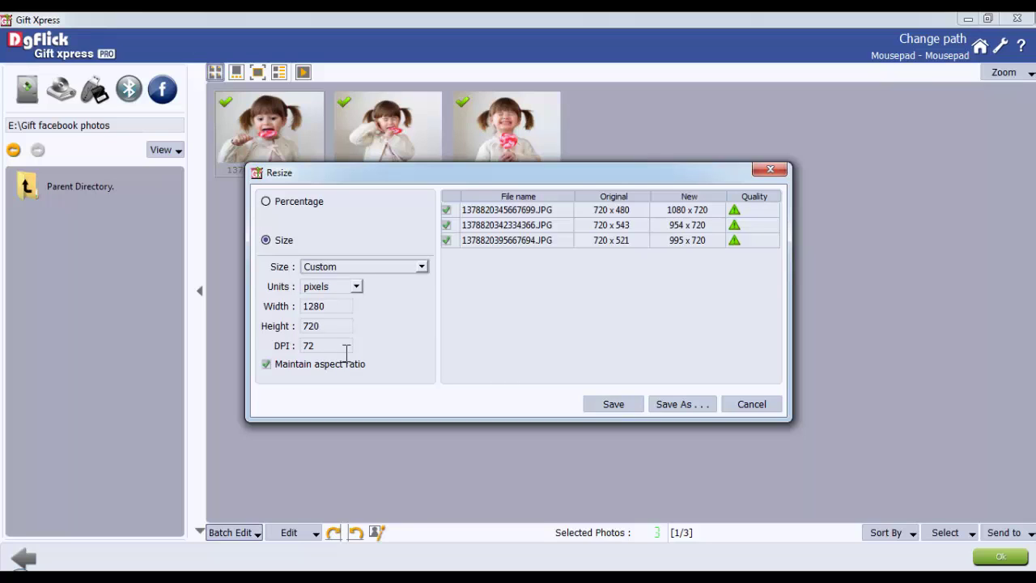
left_click_drag(328, 307, 296, 350)
left_click(356, 285)
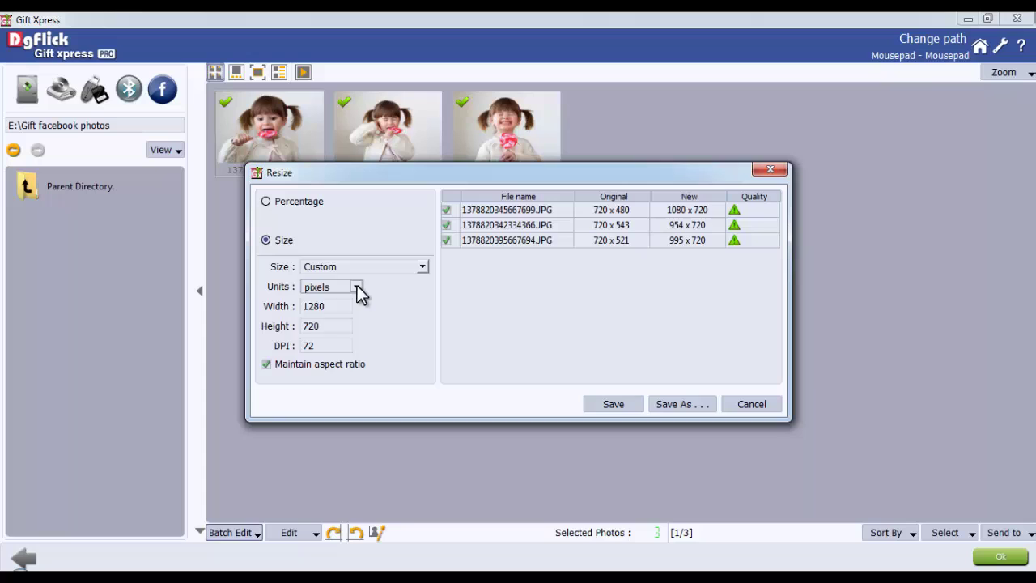
left_click(357, 288)
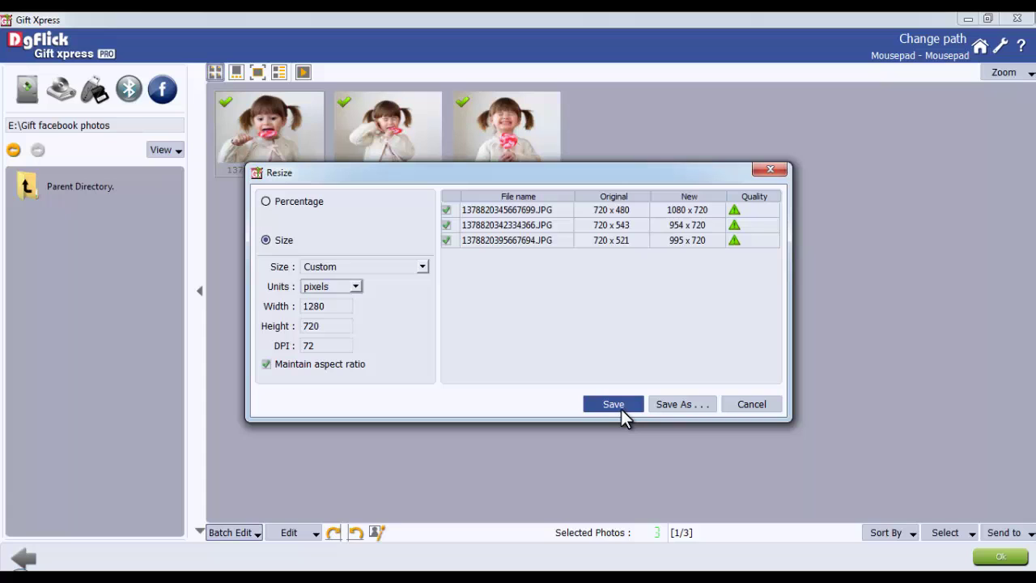
left_click(678, 403)
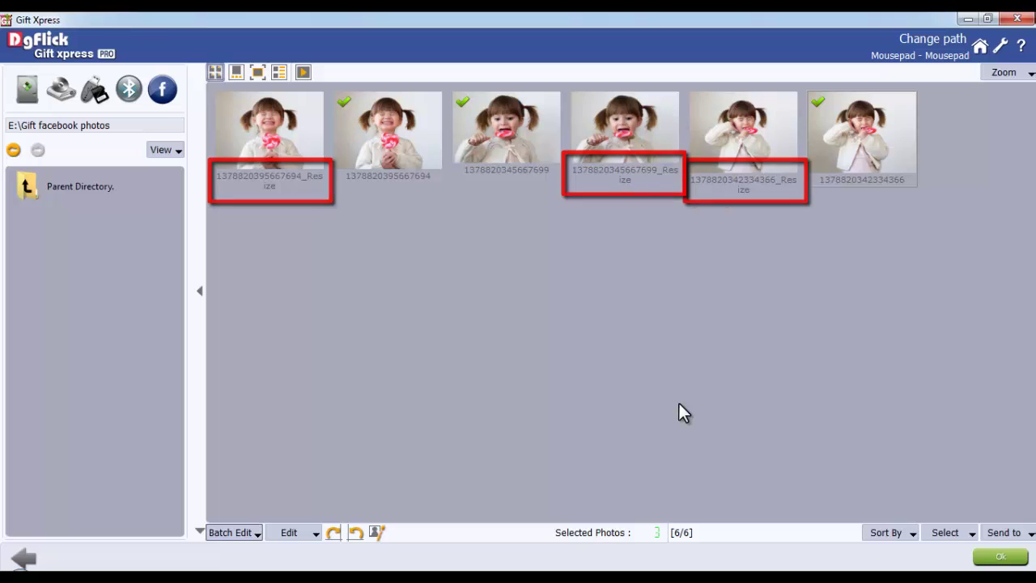
Step: Select only the three photos with the _Resize suffix and deselect the three originals
left_click(743, 134)
left_click(573, 142)
left_click(269, 129)
left_click(387, 129)
left_click(506, 129)
left_click(843, 130)
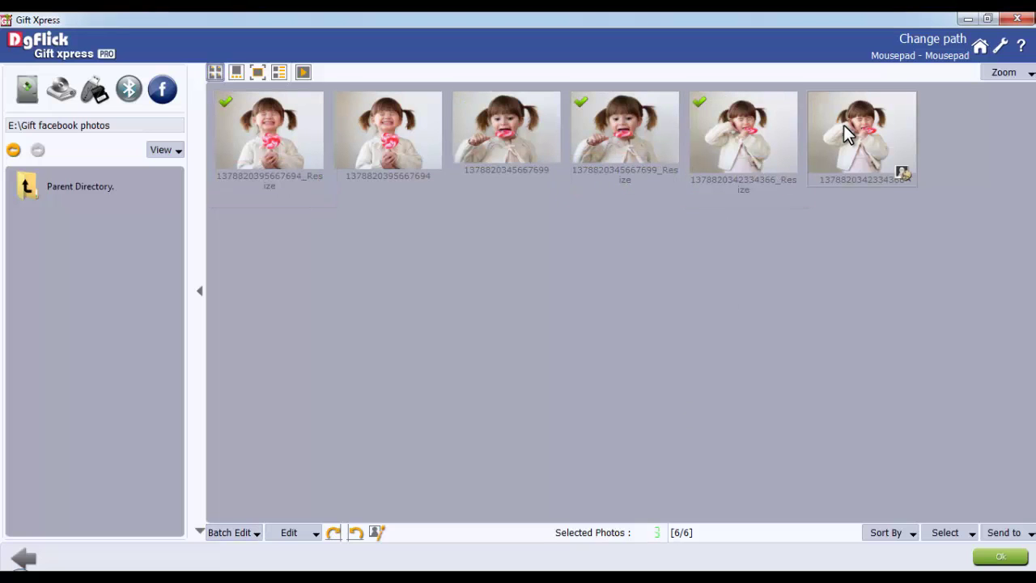
Step: Batch-rename the selected resized photos with the format Photo_## starting from 1
left_click(227, 529)
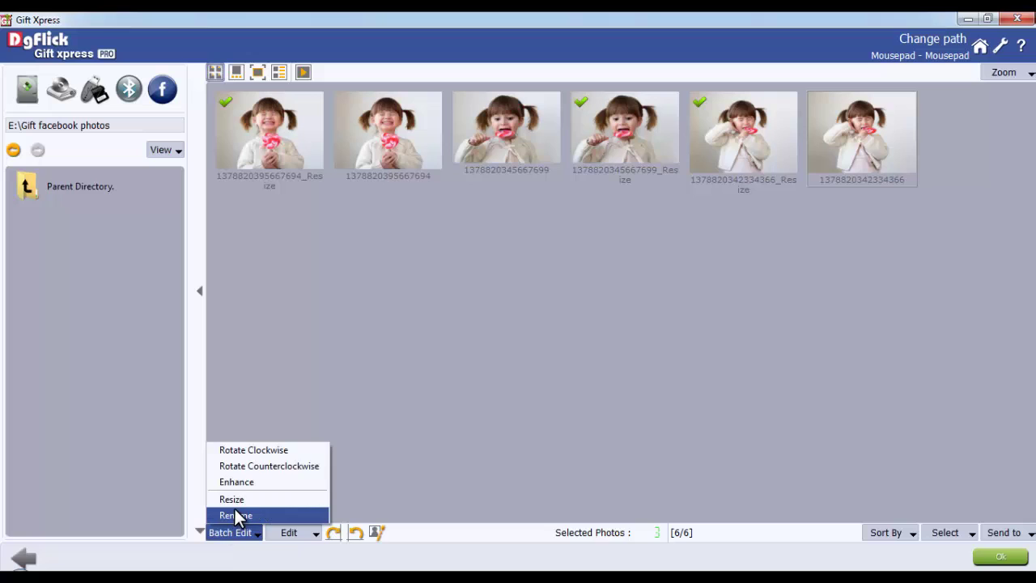
left_click(234, 510)
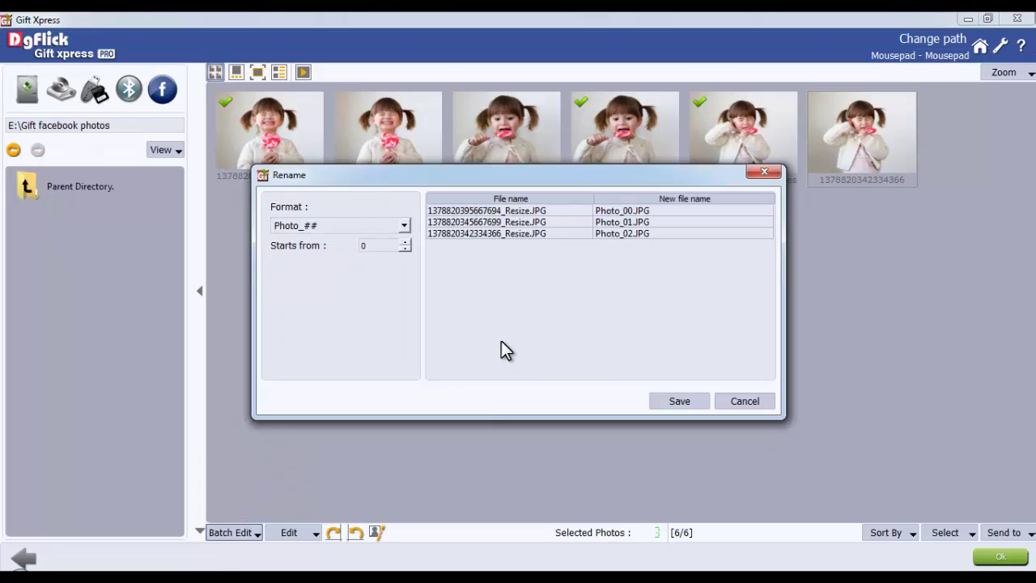
left_click_drag(331, 227, 273, 229)
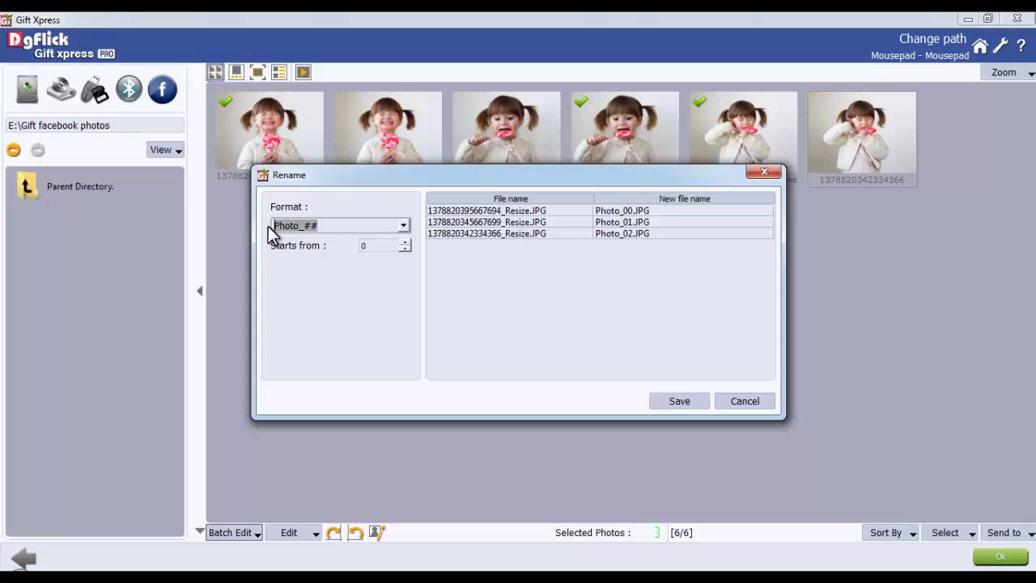
left_click(404, 242)
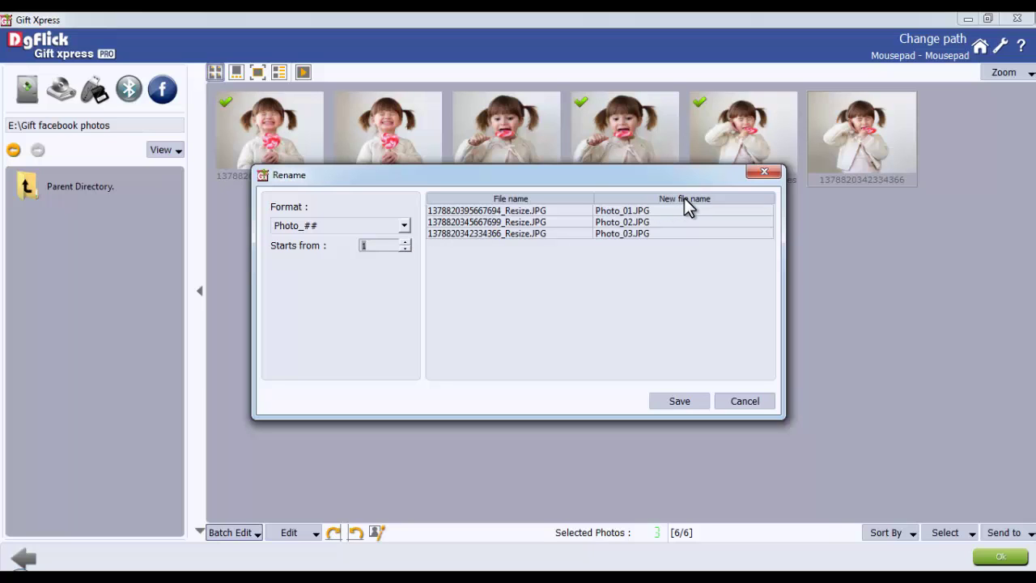
left_click(683, 401)
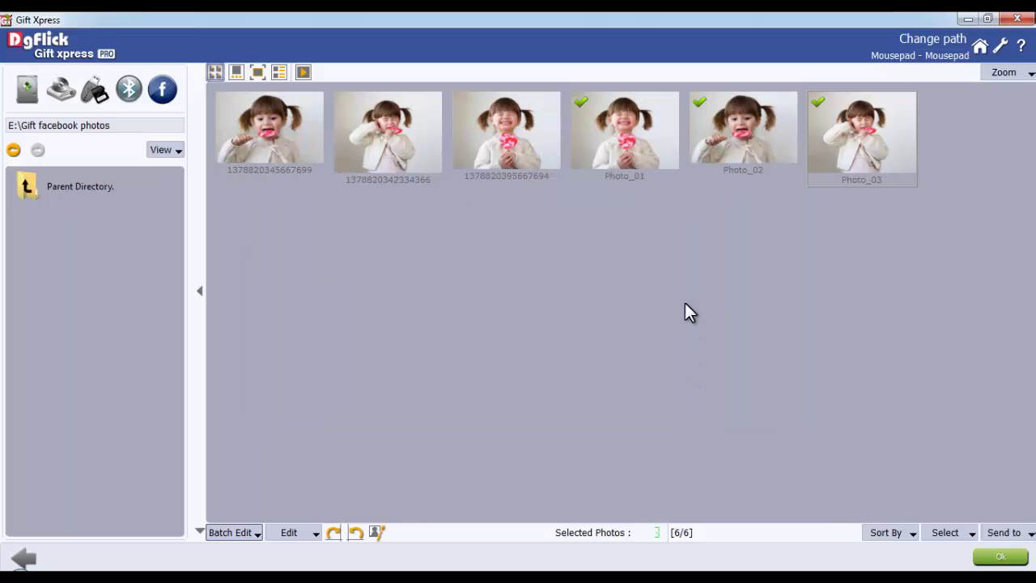
left_click(298, 532)
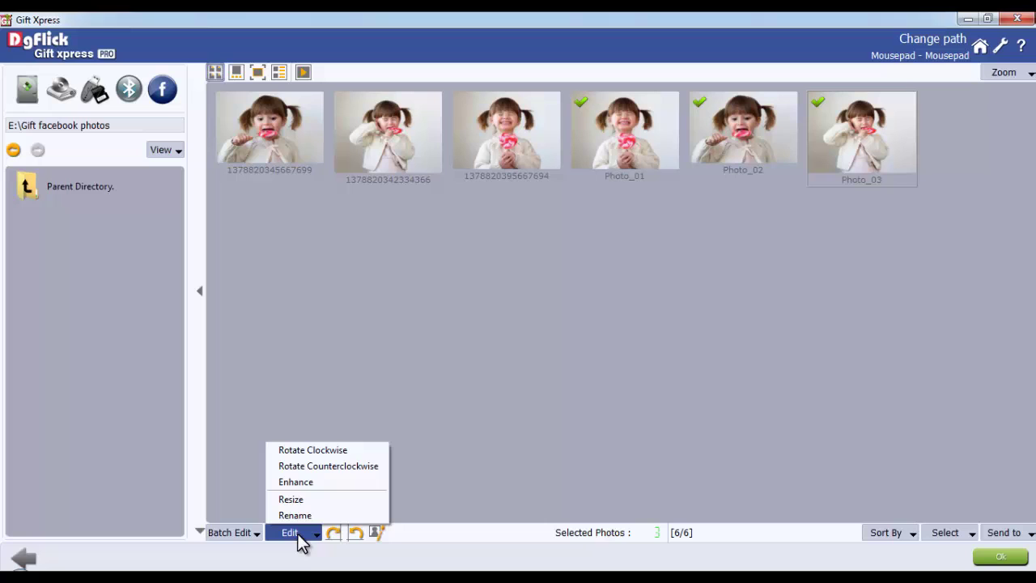
left_click(296, 533)
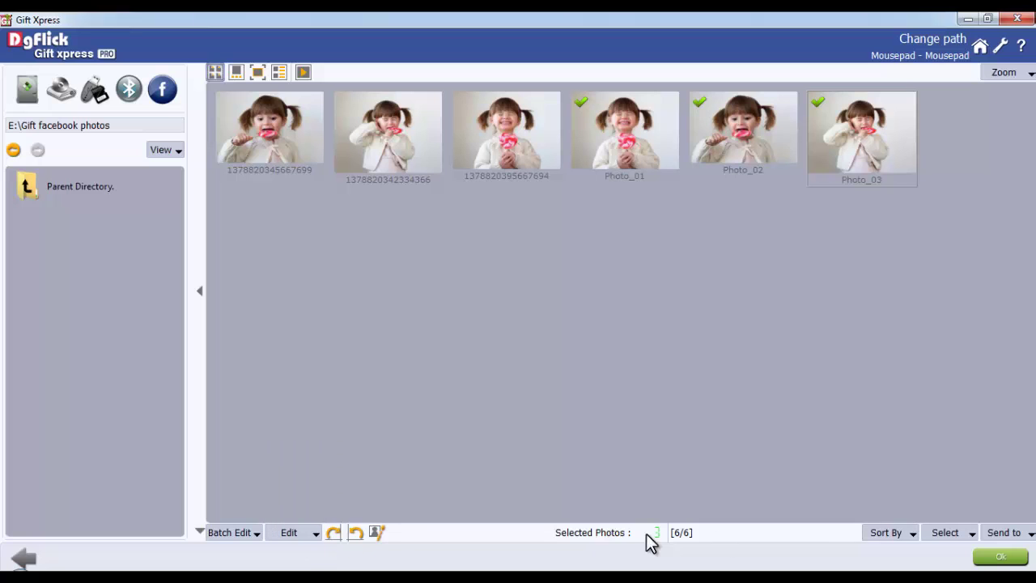
left_click(886, 533)
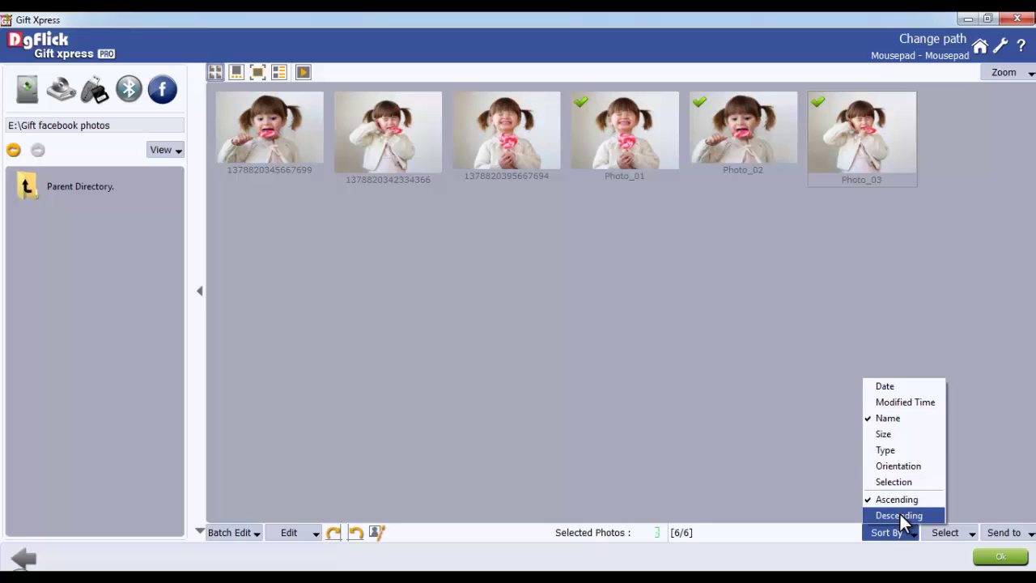
left_click(899, 515)
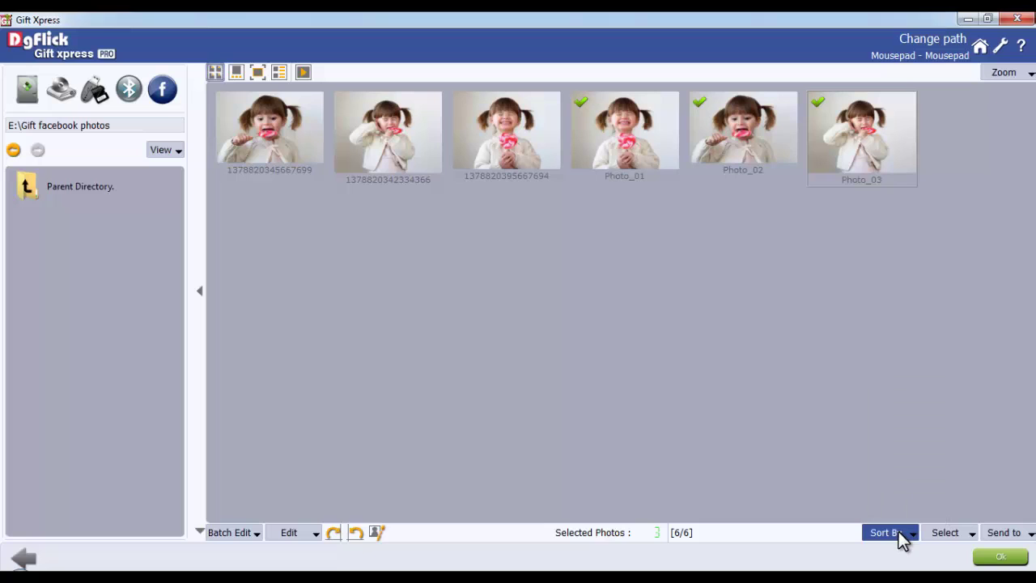
left_click(943, 533)
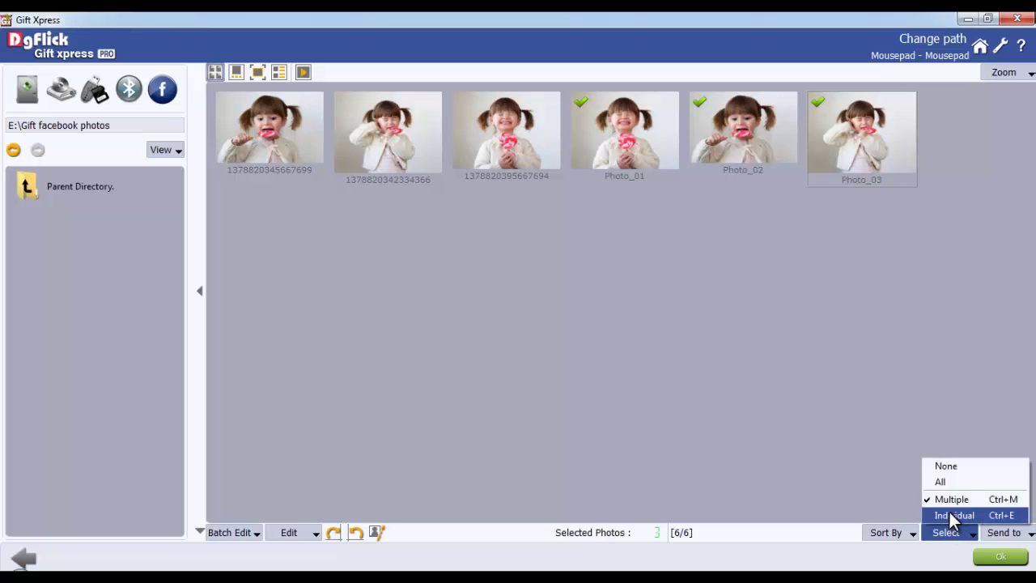
left_click(951, 534)
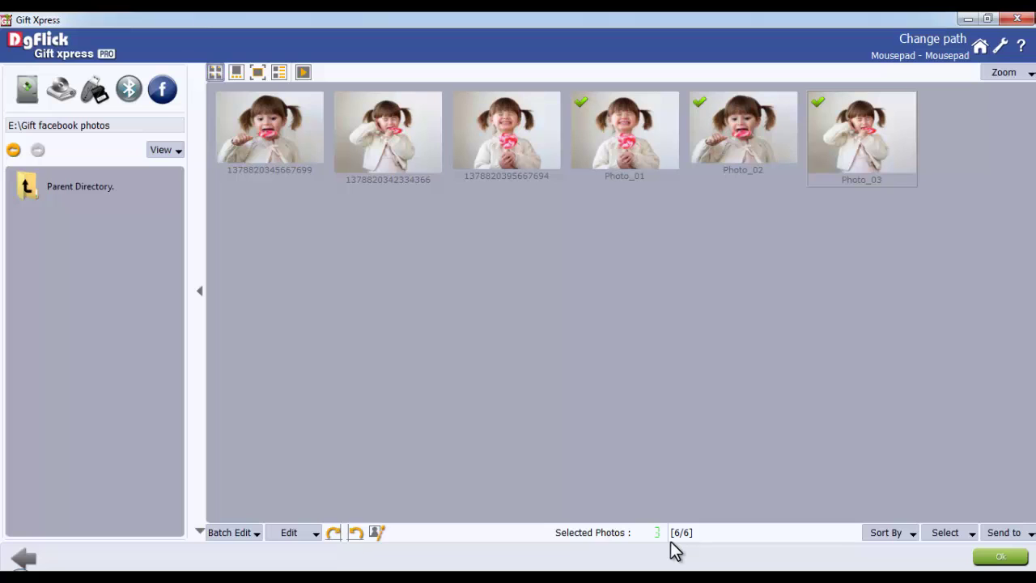
left_click(1003, 536)
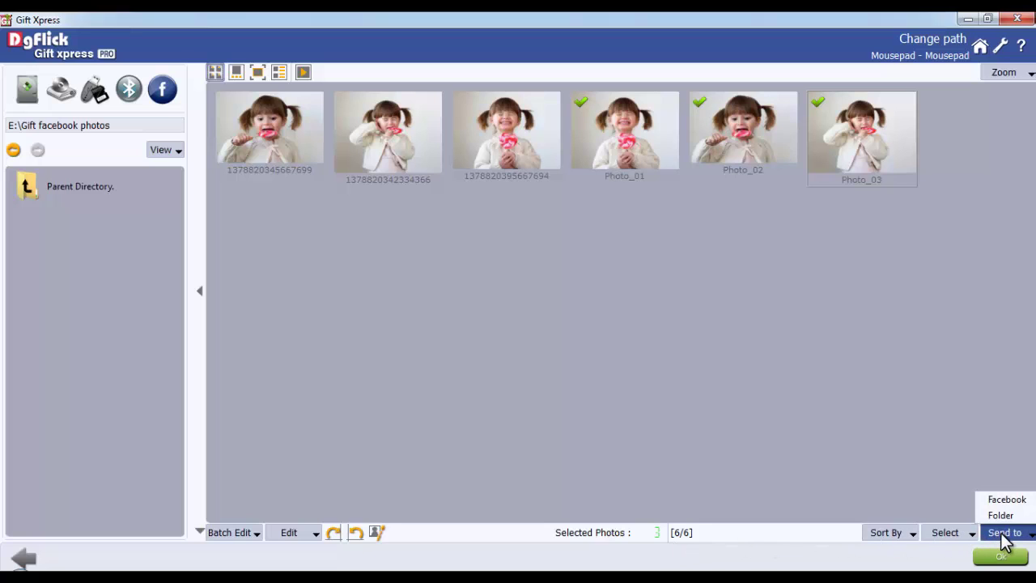